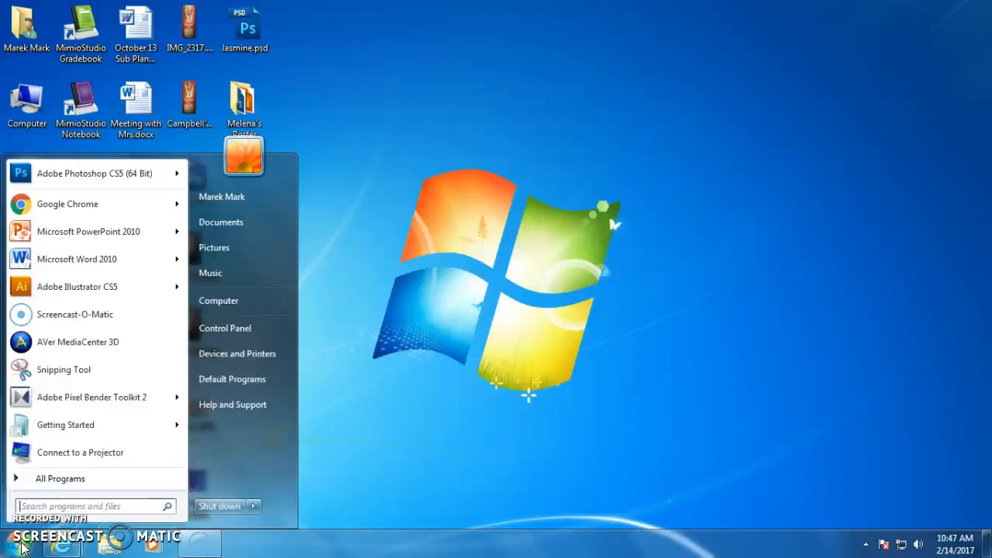
Launch Adobe Illustrator CS5 and create a new blank document with the default settings.
mouse_move(116, 289)
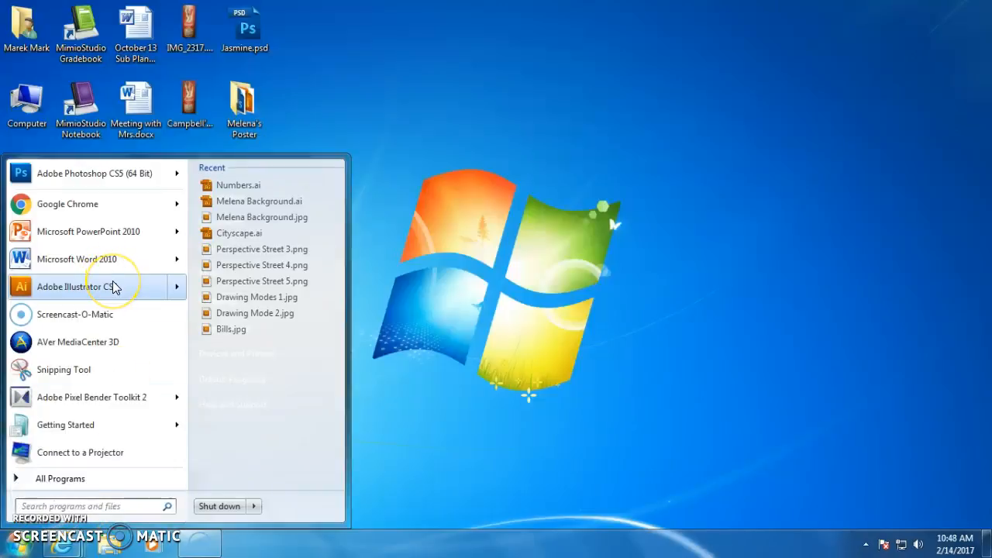
click(116, 288)
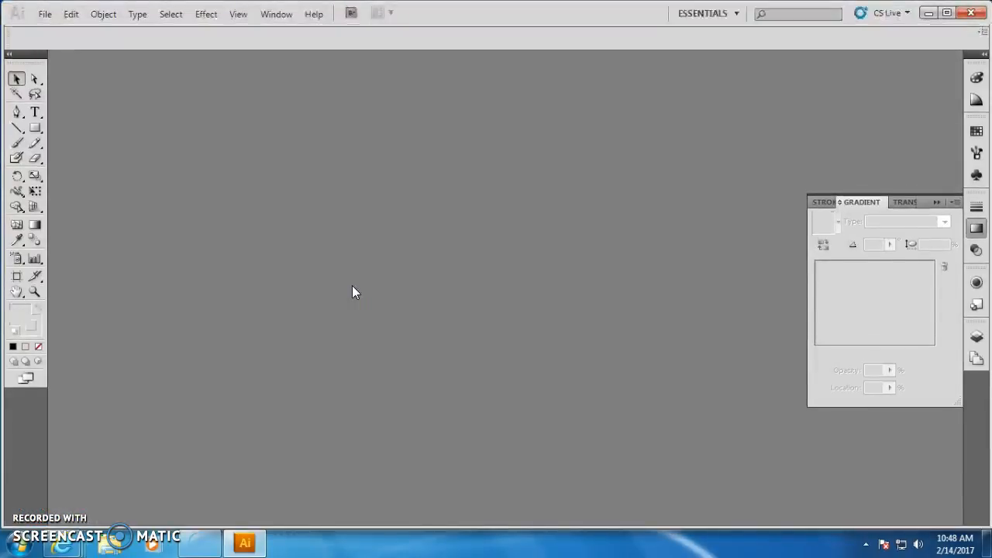
click(43, 15)
click(64, 31)
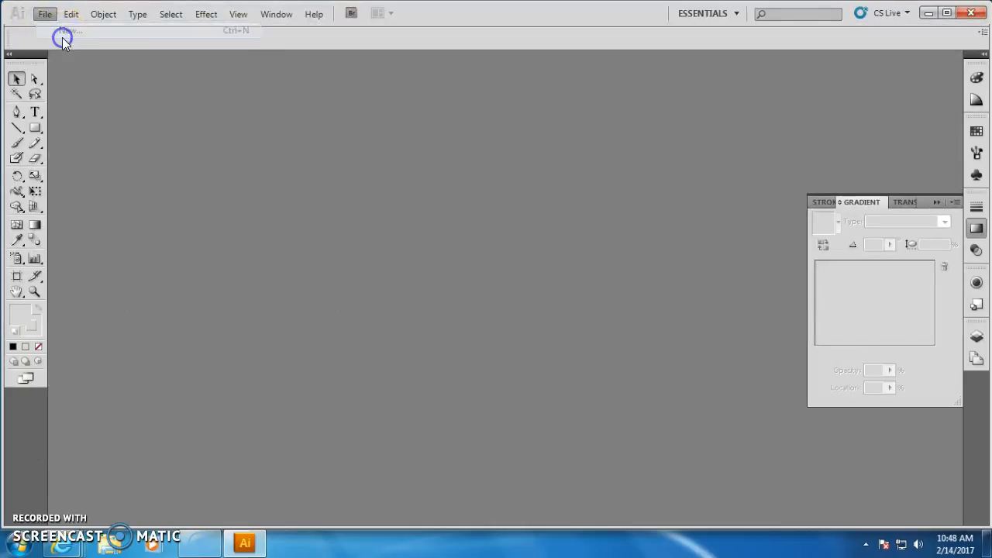
click(670, 121)
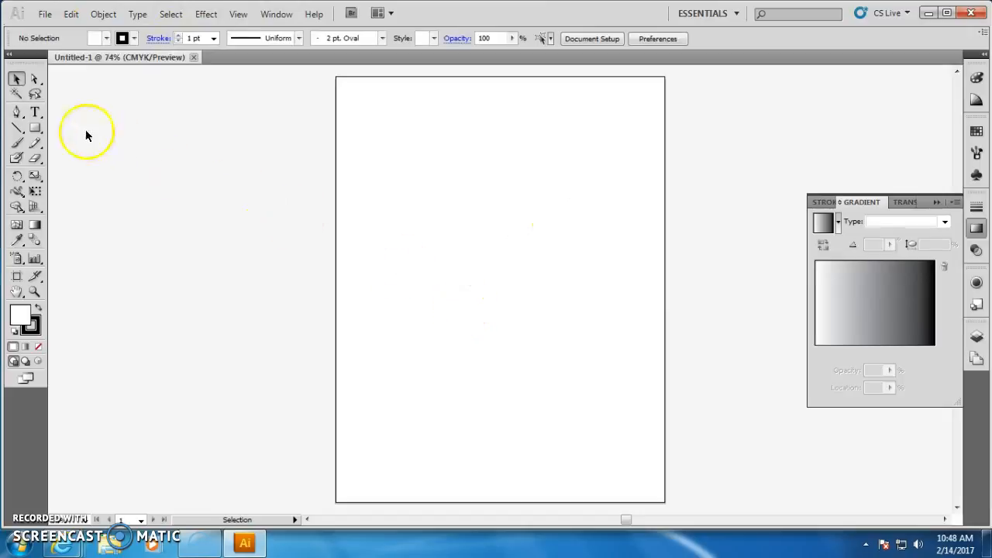
Draw a wide rectangular text area in the upper part of the page and enter filler letters in it.
click(35, 113)
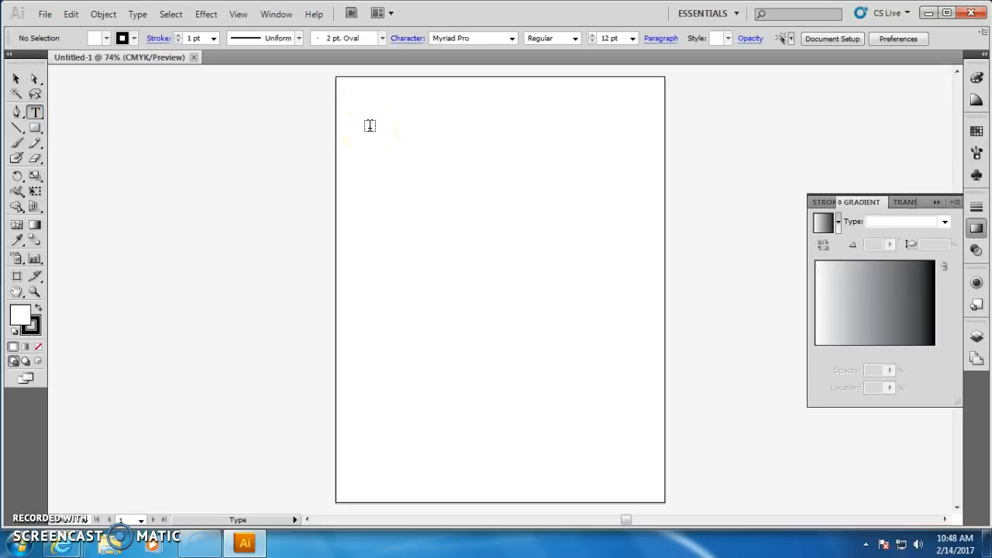
drag(369, 128, 594, 254)
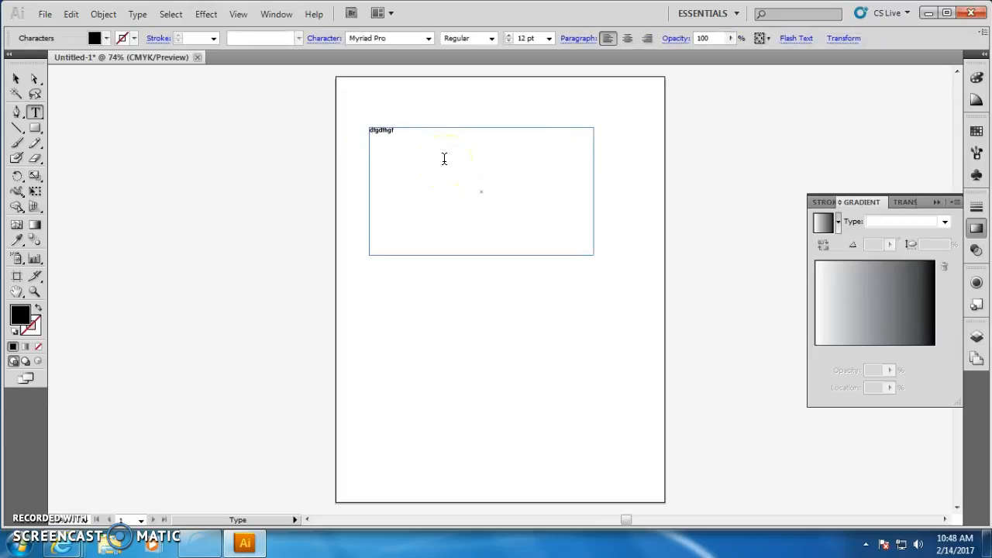
click(395, 300)
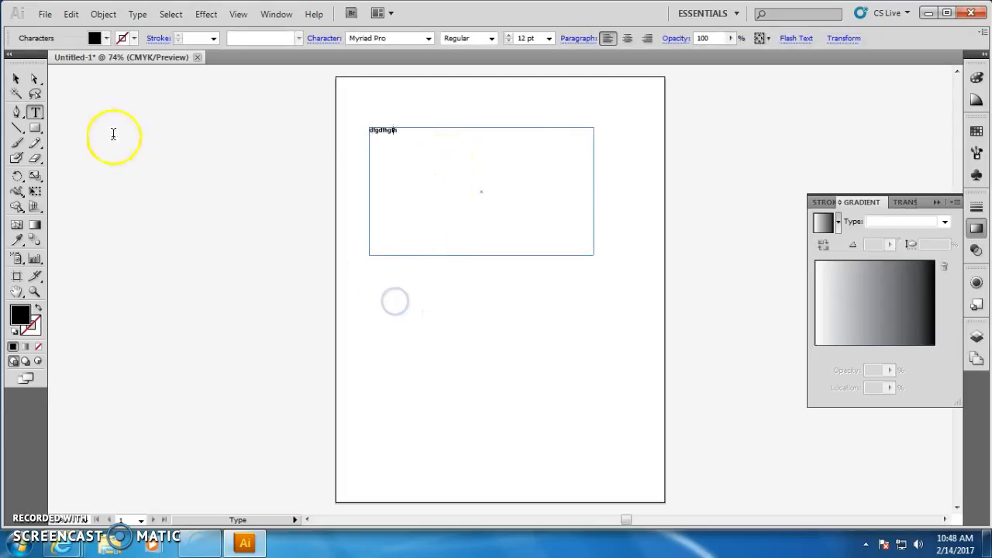
Select the rectangular text area as an object and delete it from the page.
click(17, 79)
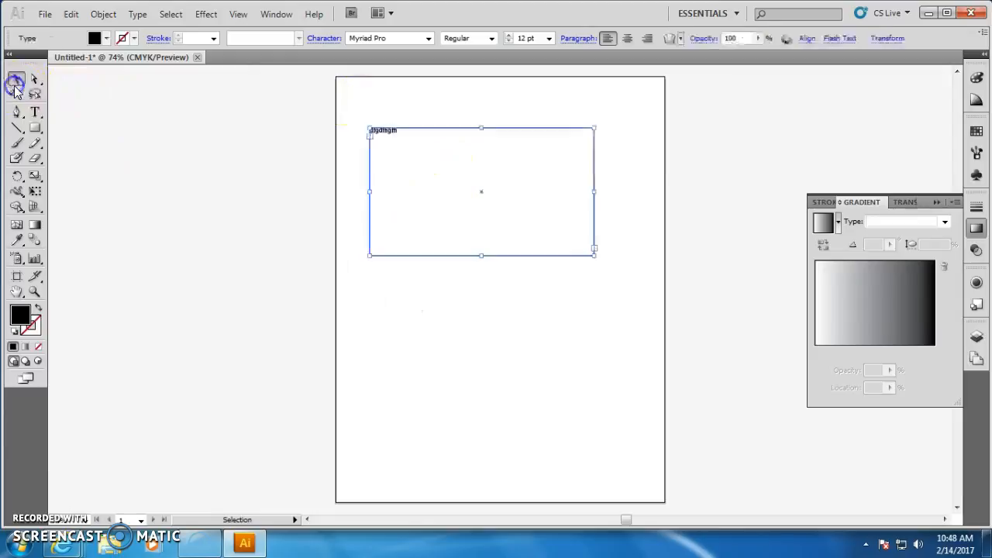
click(388, 112)
click(397, 130)
key(Delete)
Add point text reading "Text" near the page's upper-left area and select the whole word.
click(31, 114)
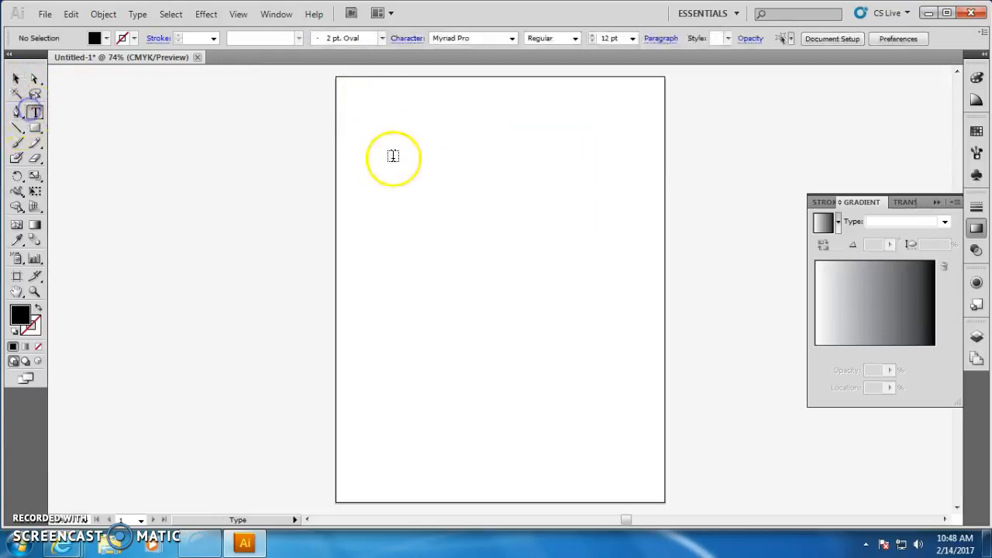
click(389, 145)
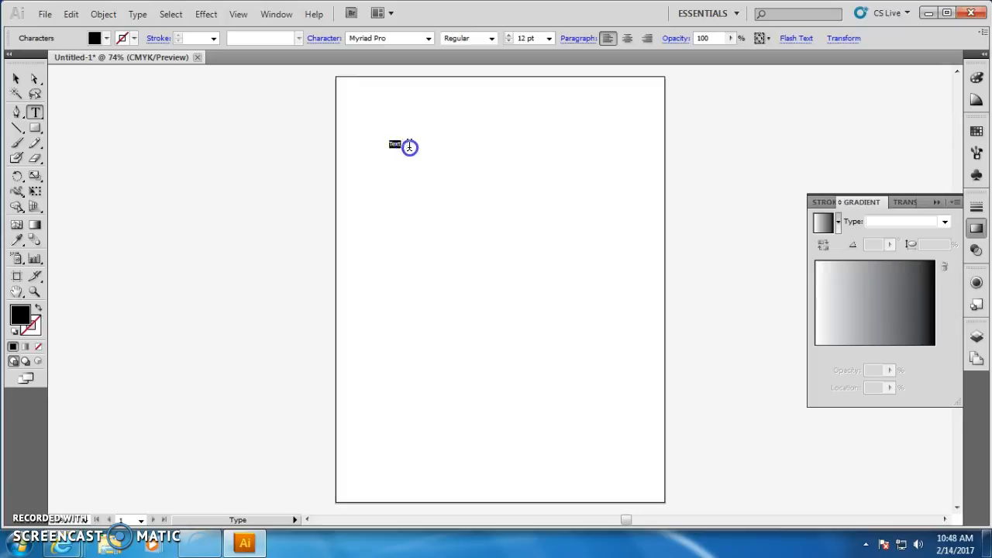
double_click(394, 143)
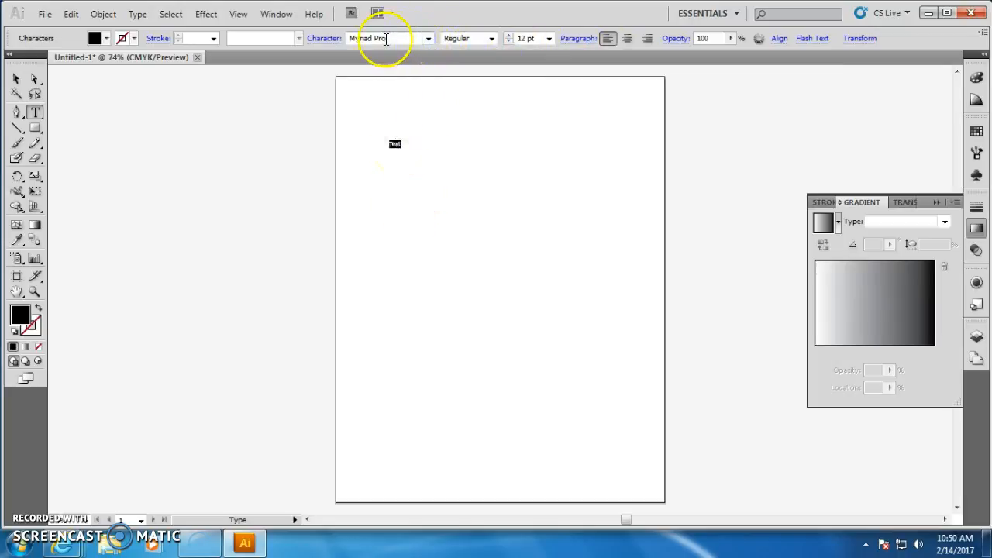
Browse the available font families and the Myriad Pro font styles for the selected word.
click(428, 38)
drag(487, 98, 487, 62)
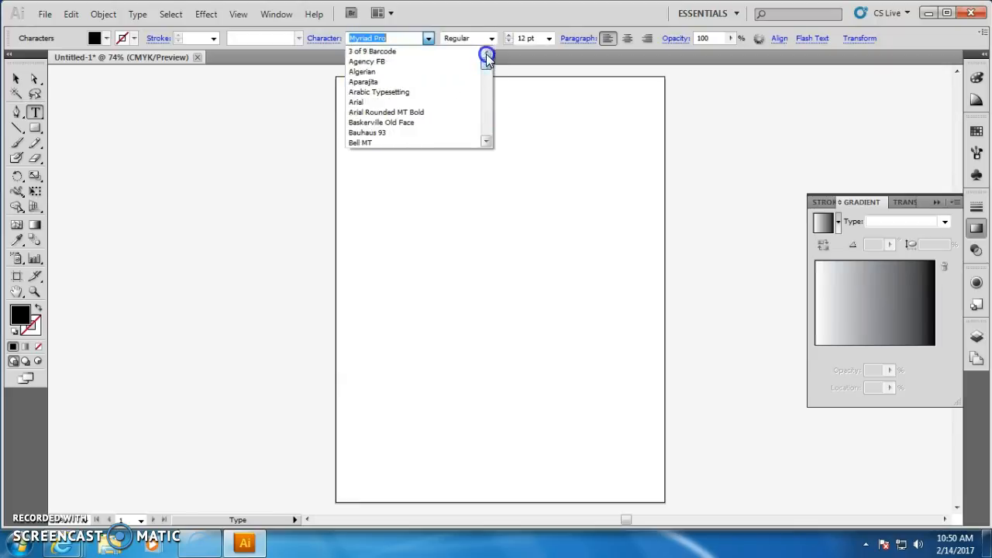
click(394, 37)
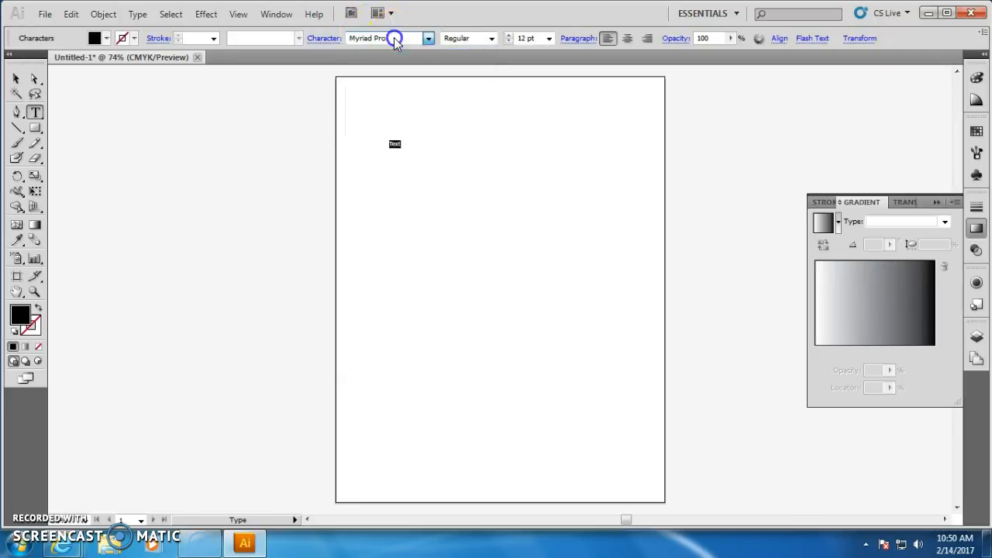
click(491, 38)
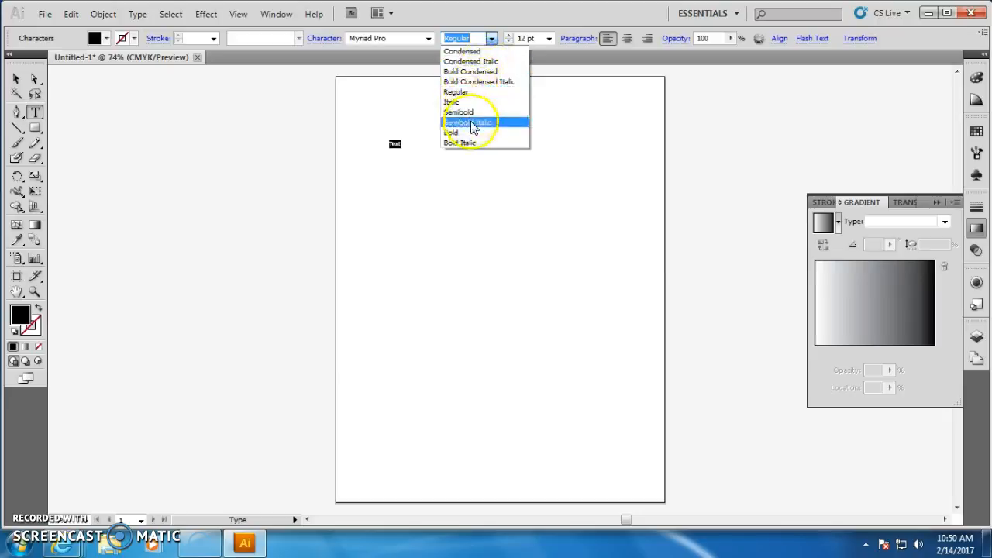
click(491, 38)
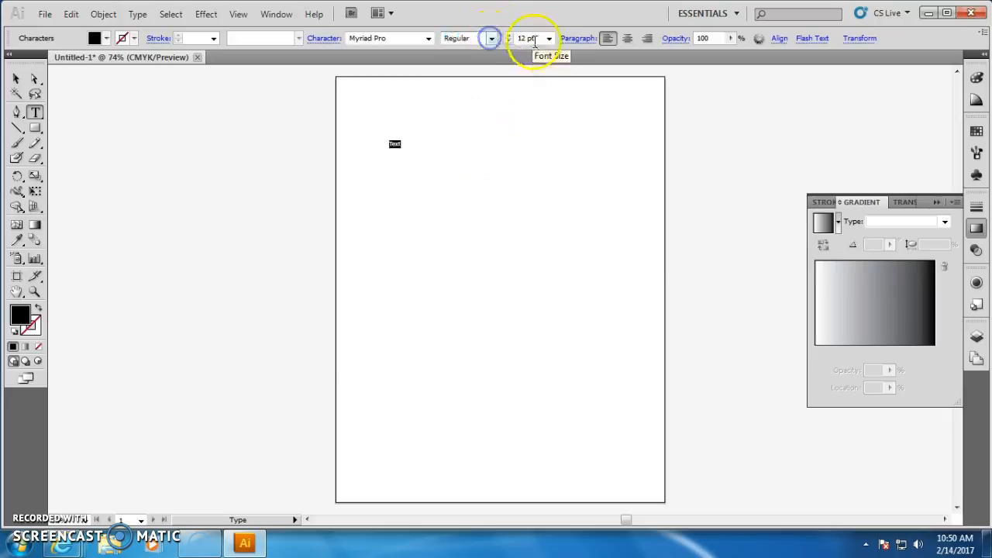
Try a font size of 1000 pt on the word "Text", and undo it.
click(548, 38)
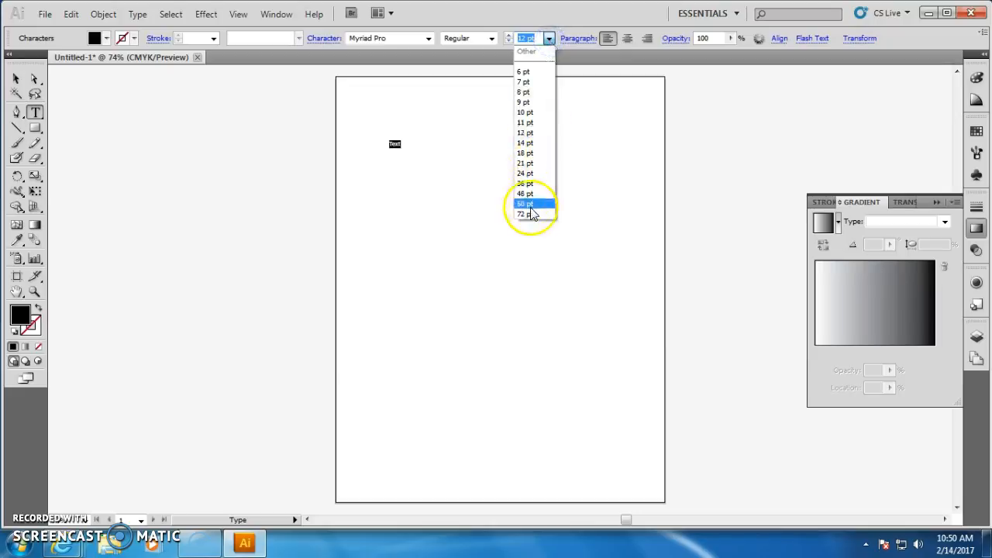
click(526, 38)
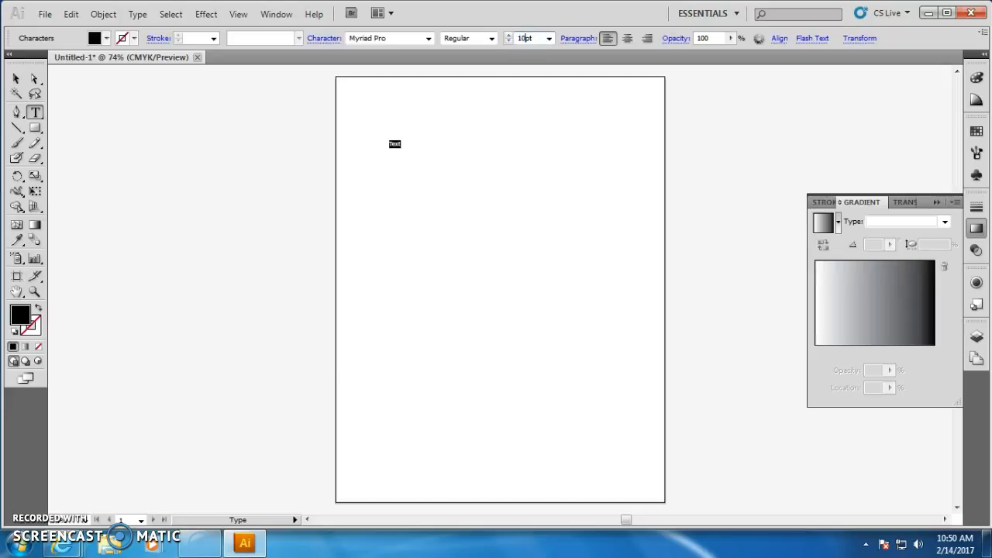
text(1000)
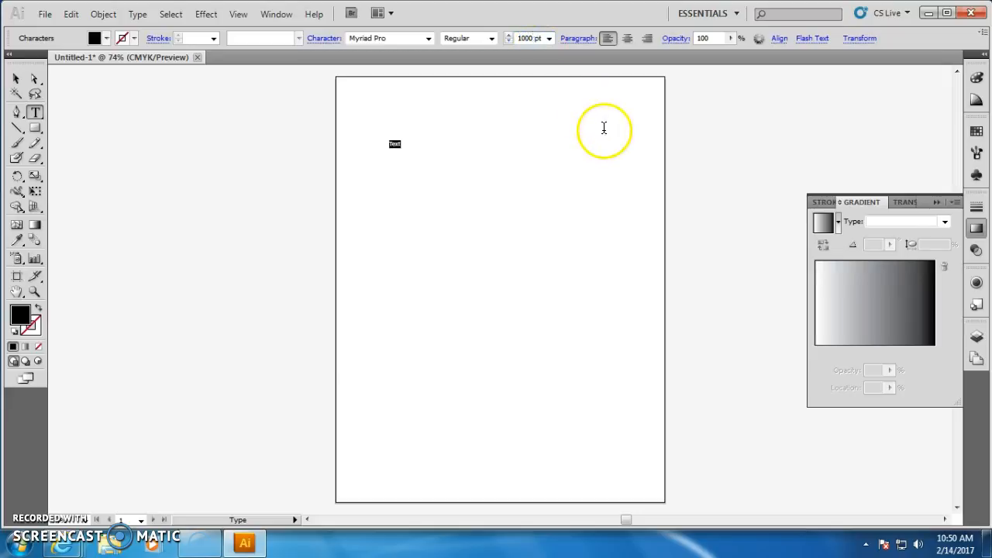
click(604, 128)
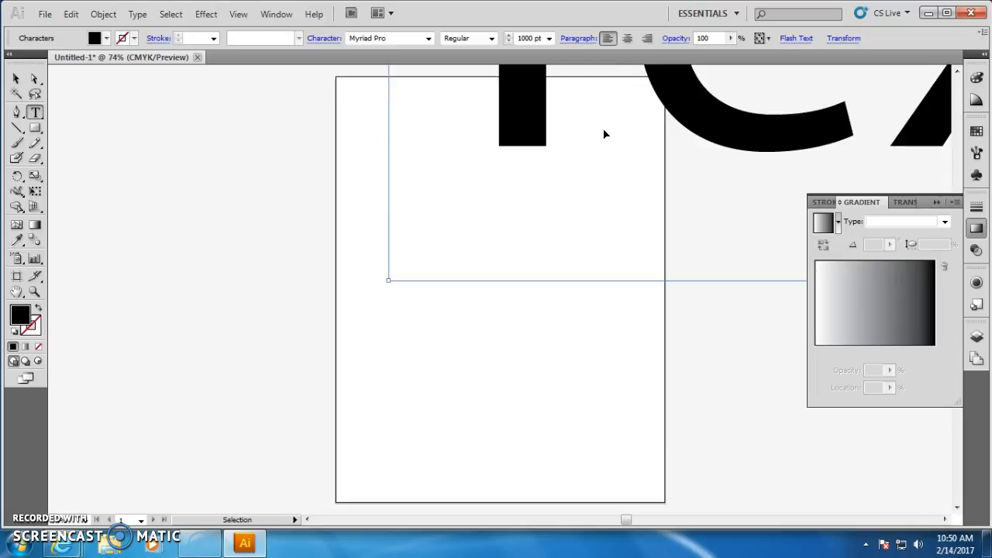
key(ctrl+z)
Reselect the word and examine the font and size choices offered in its context options.
click(440, 151)
double_click(395, 144)
right_click(395, 146)
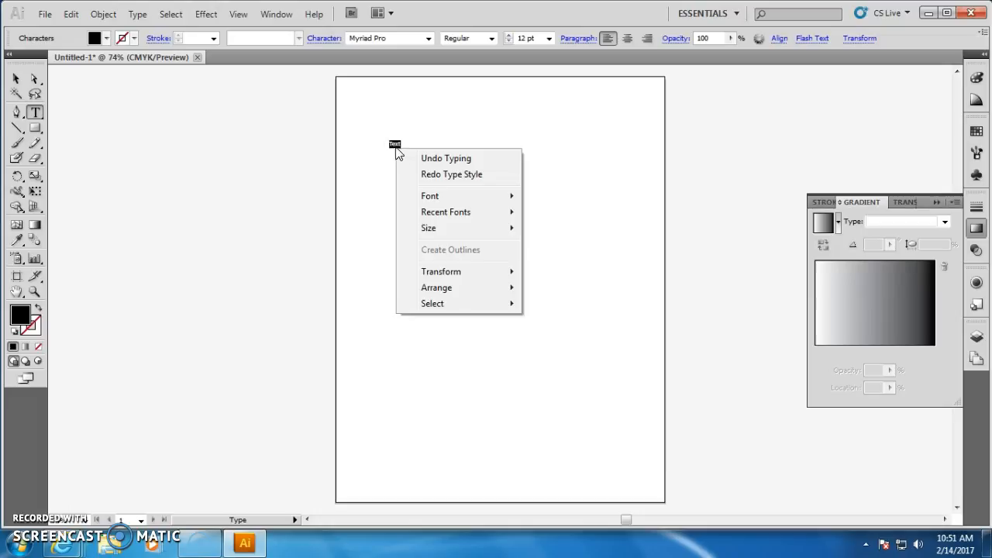
mouse_move(431, 196)
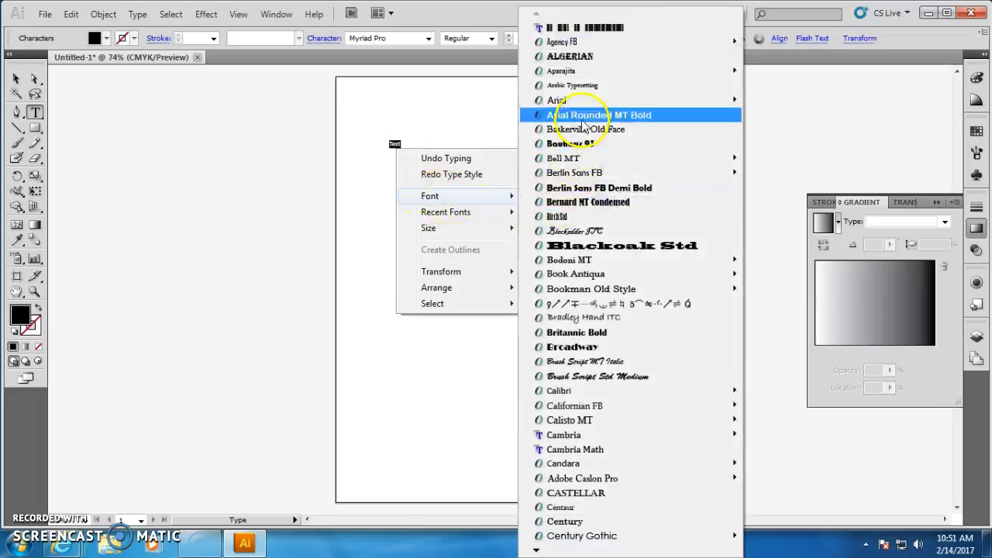
mouse_move(468, 234)
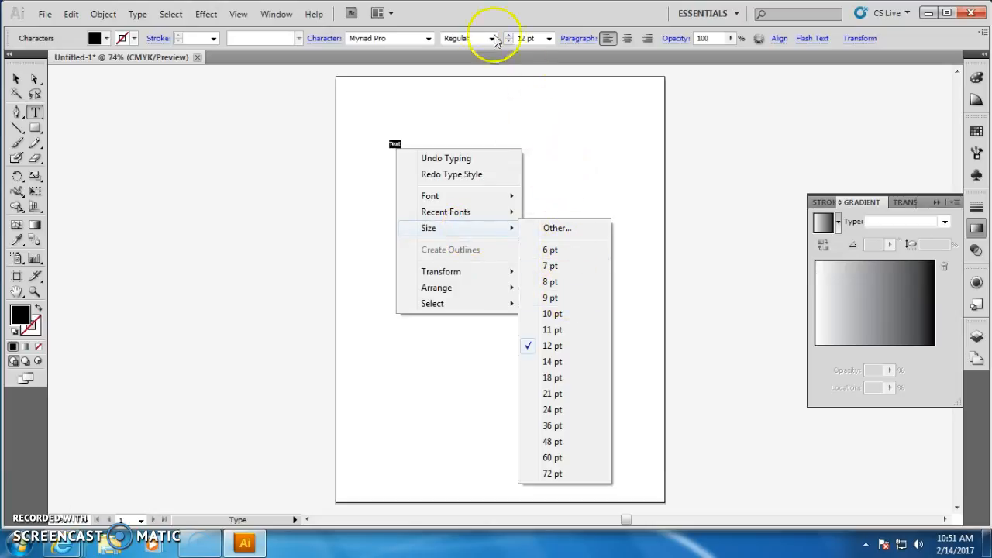
click(442, 142)
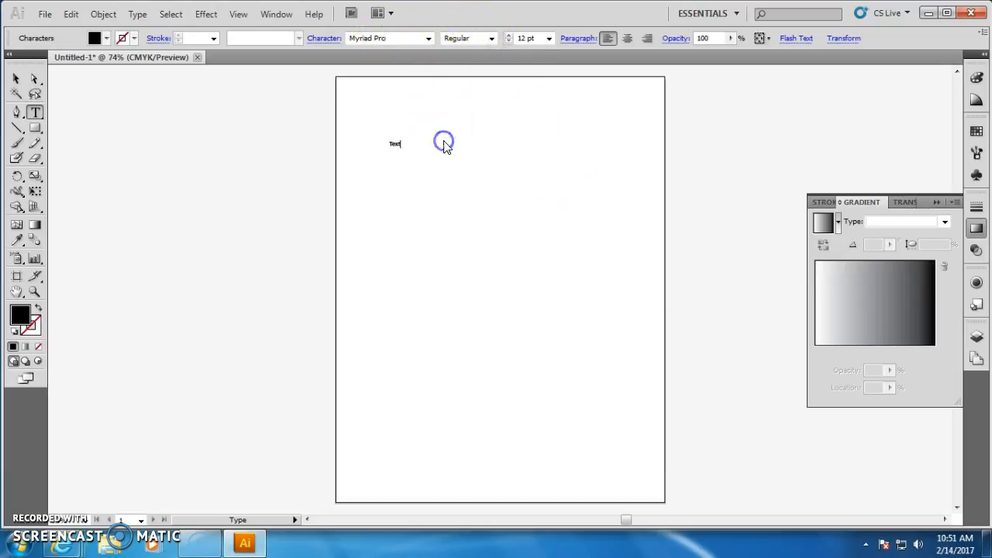
Scale the text object up across the middle of the page and stretch it vertically, to a font size of about 322 pt.
click(19, 80)
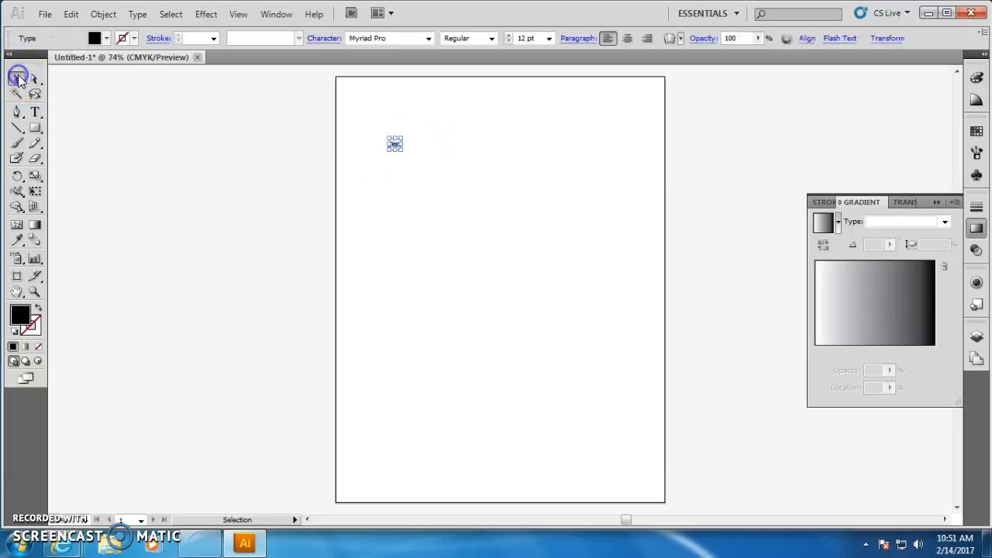
drag(398, 145, 637, 341)
drag(511, 301, 512, 354)
drag(511, 178, 515, 166)
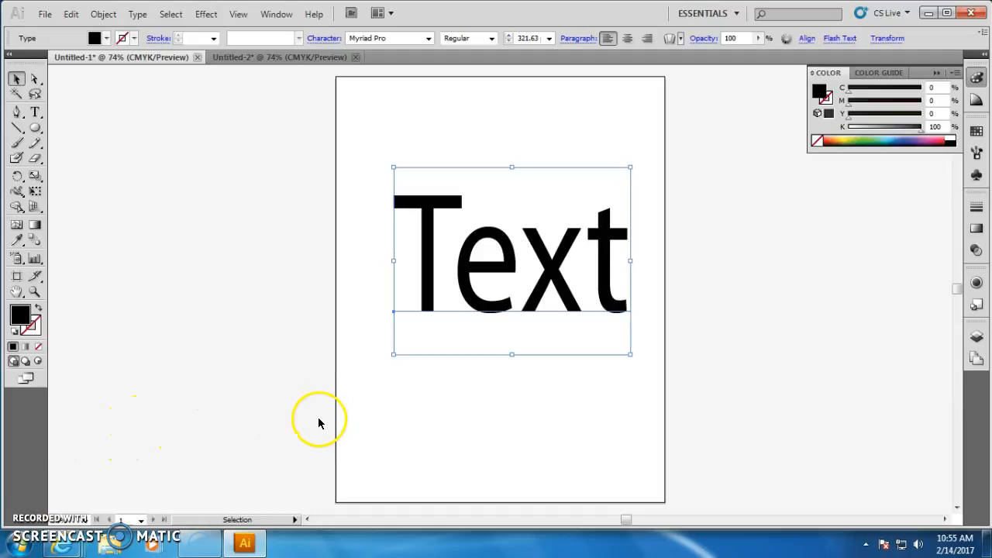
Try pink, blue and teal swatches as the fill colour of the text.
click(107, 40)
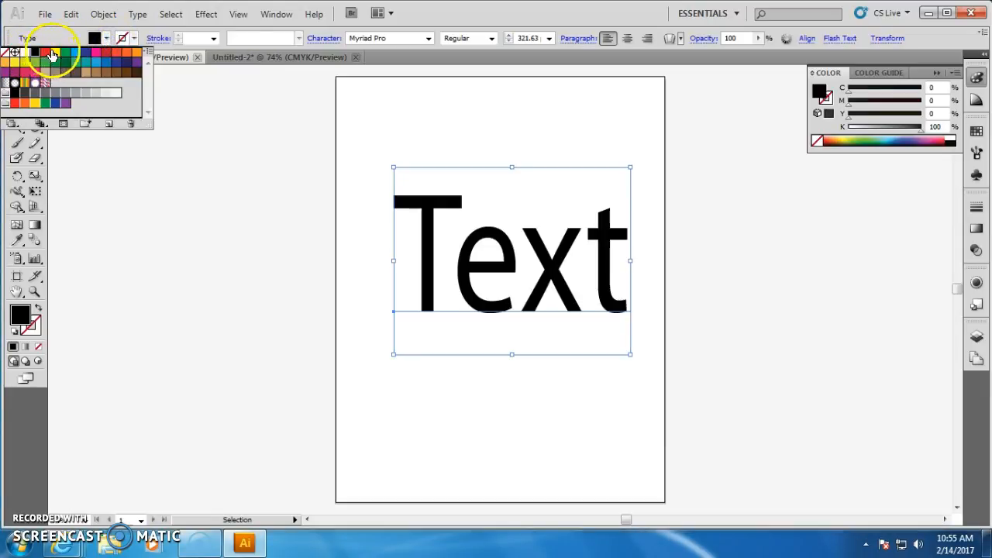
click(96, 53)
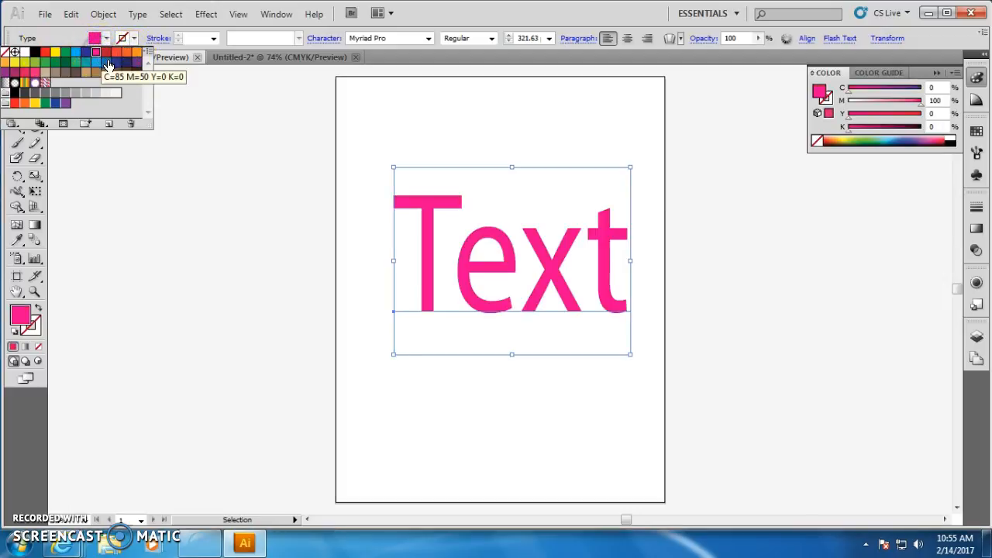
click(107, 62)
click(81, 64)
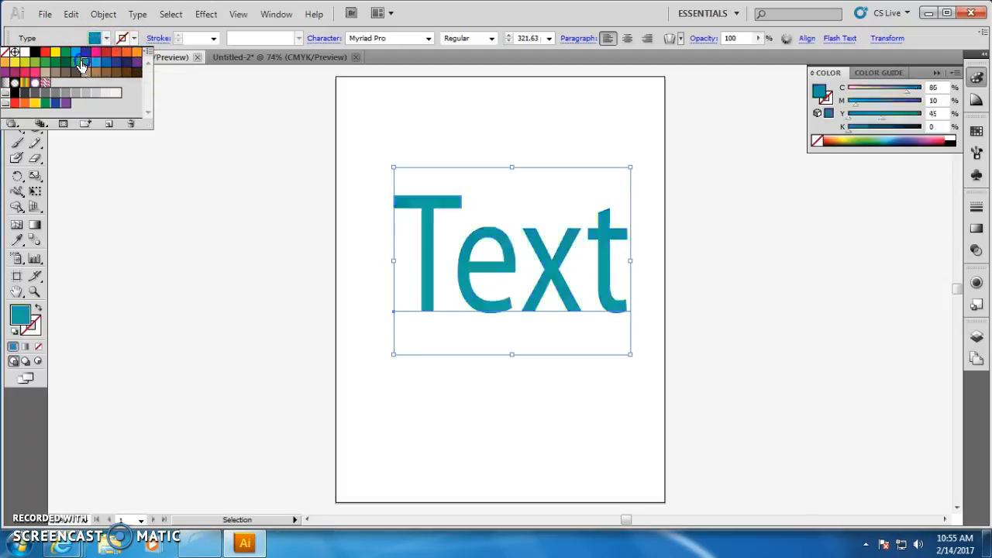
click(190, 390)
Set the text's fill to a custom medium blue (C 89.41, M 78.4, Y 0, K 0) using the Color Picker.
click(17, 314)
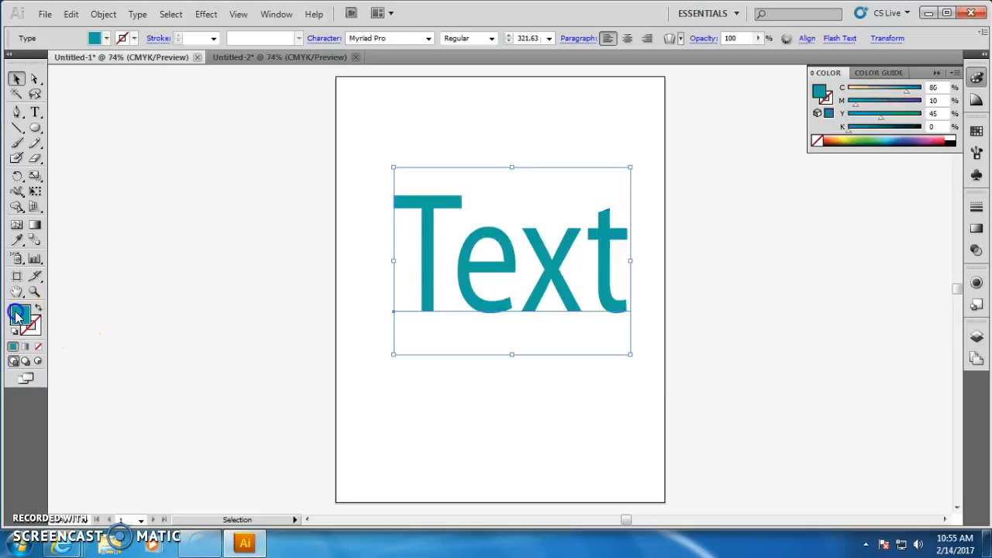
double_click(17, 313)
click(357, 265)
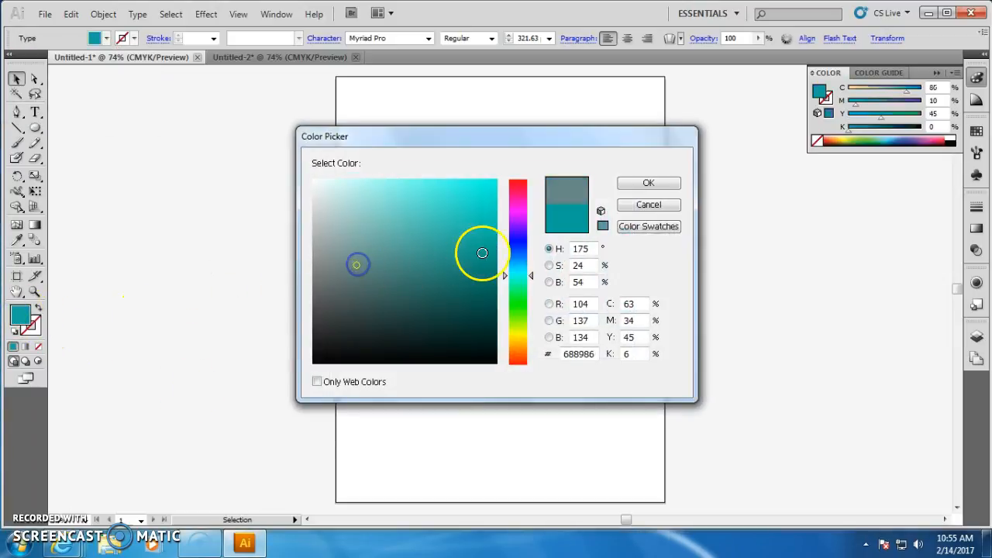
drag(514, 221, 518, 254)
click(481, 216)
click(645, 183)
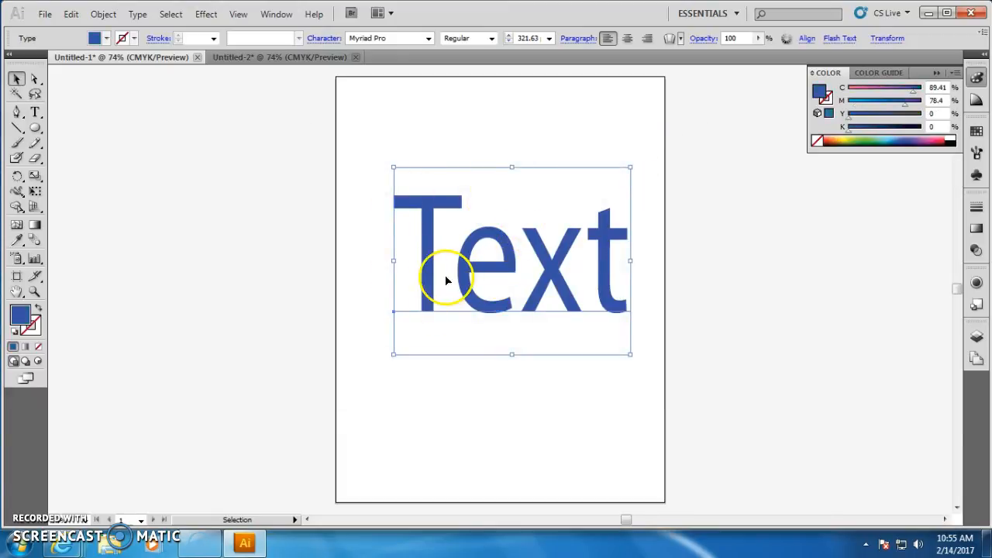
Try several green and blue stroke swatches on the text and settle on a red stroke.
click(134, 40)
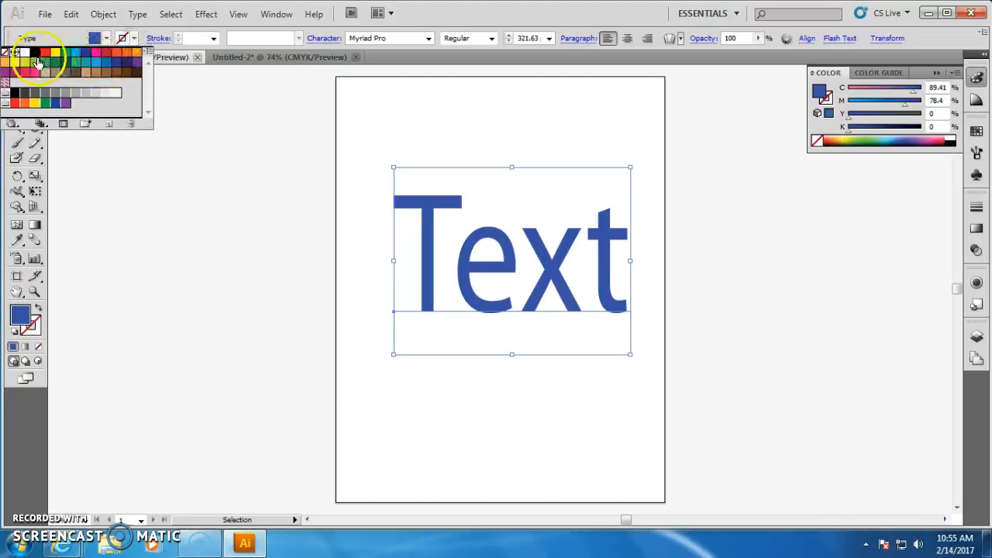
click(36, 62)
click(75, 63)
click(108, 62)
click(127, 66)
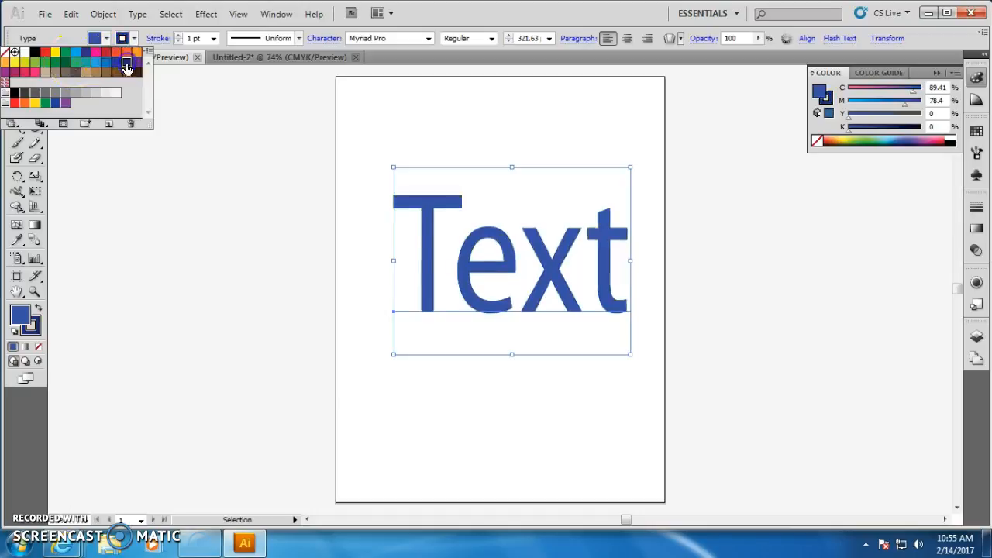
click(47, 53)
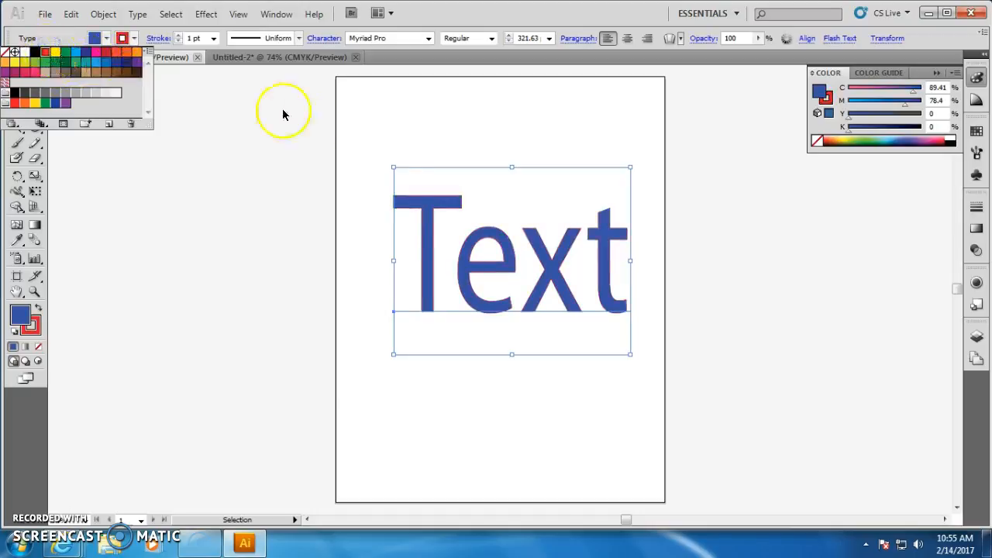
click(144, 36)
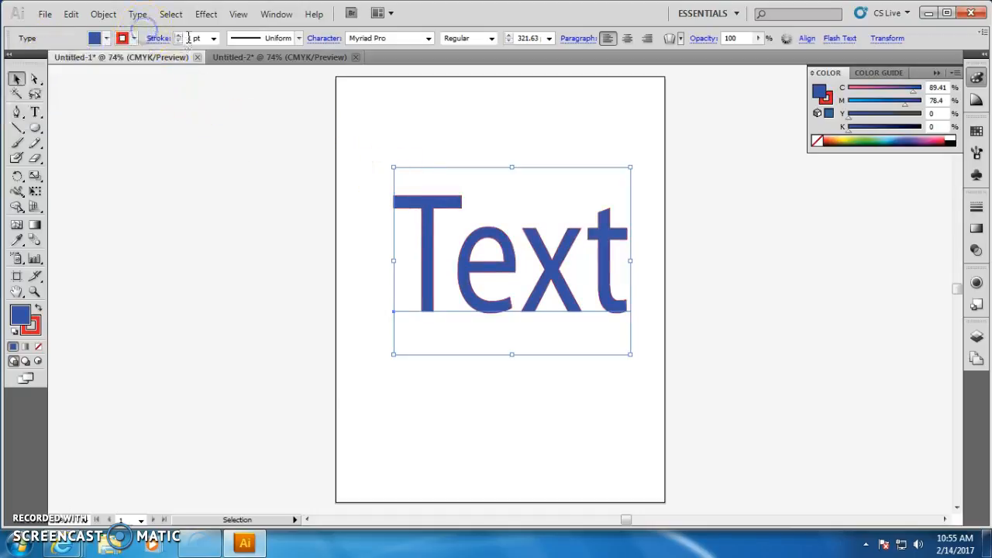
Increase the stroke weight of the text to 8 pt.
click(179, 37)
click(179, 37)
click(179, 37)
click(179, 37)
click(179, 36)
click(179, 35)
click(179, 35)
click(179, 36)
click(179, 41)
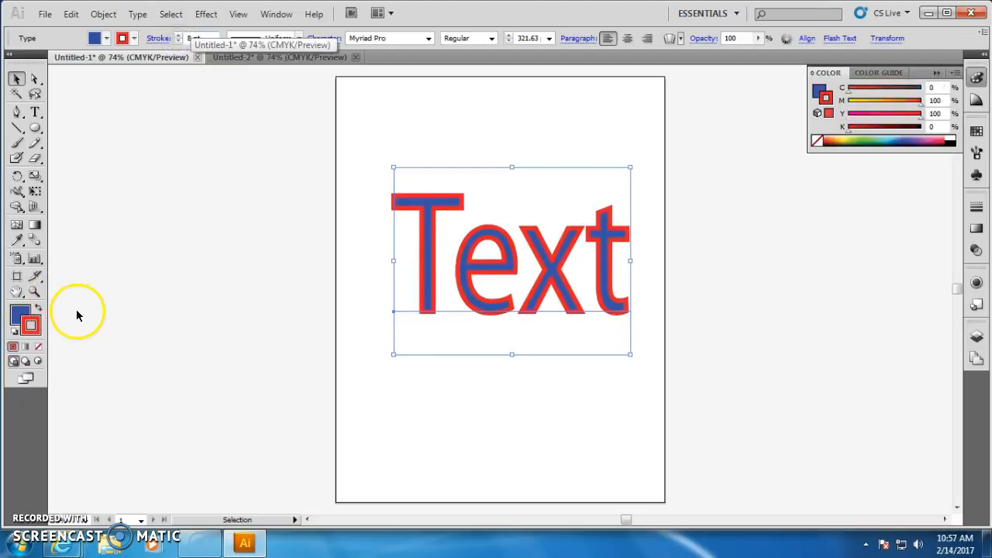
Set the text's stroke to a custom magenta (#E50AE5; C 31, M 84, Y 0, K 0) using the Color Picker.
click(39, 324)
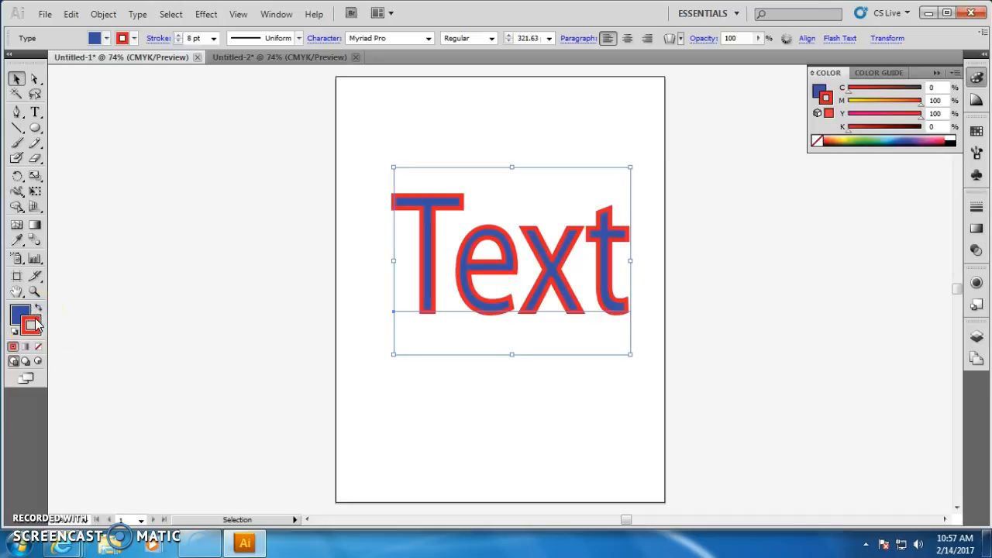
double_click(34, 324)
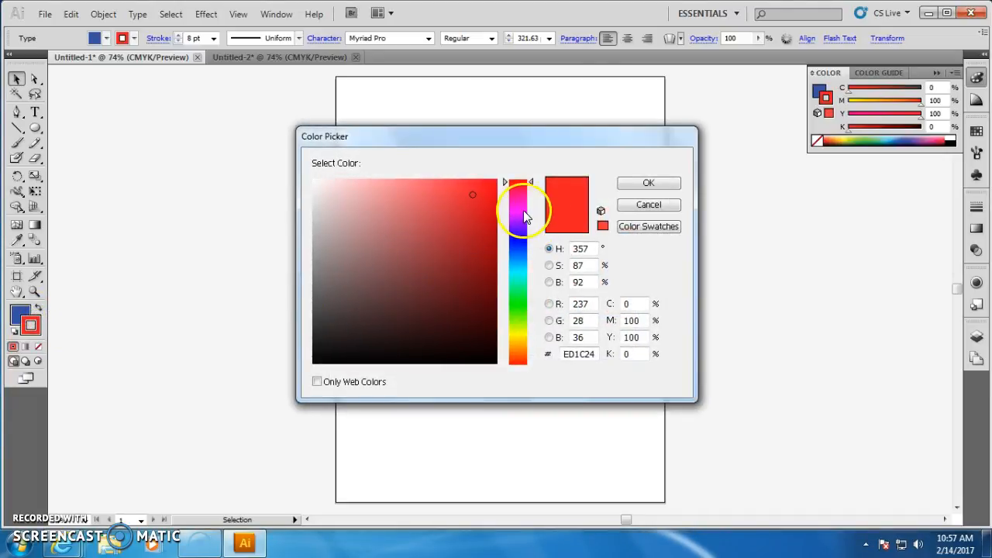
click(524, 210)
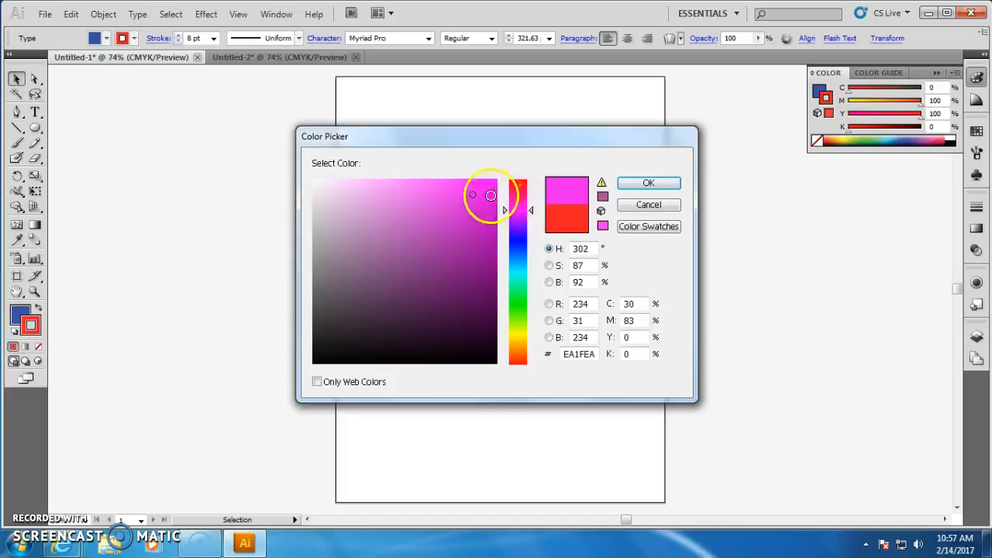
click(488, 198)
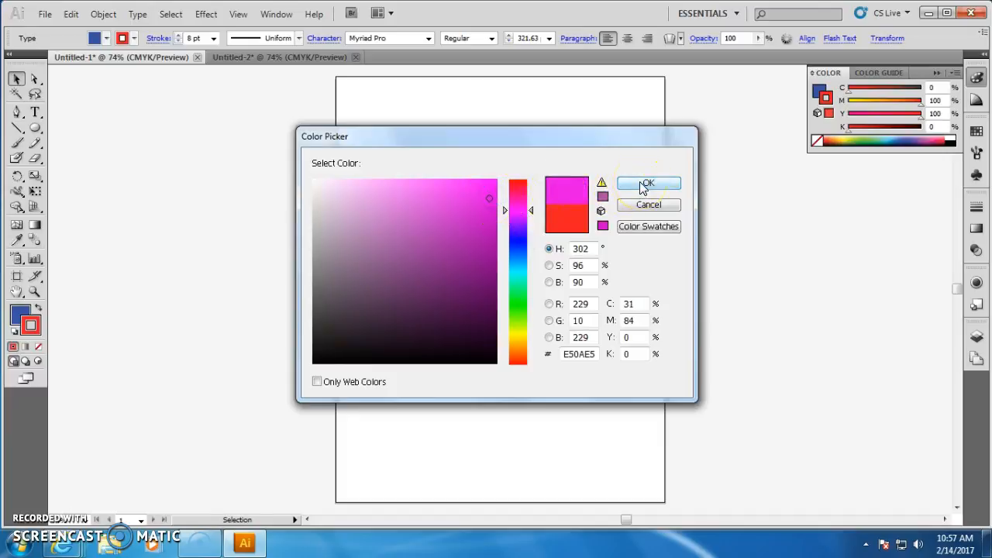
click(645, 184)
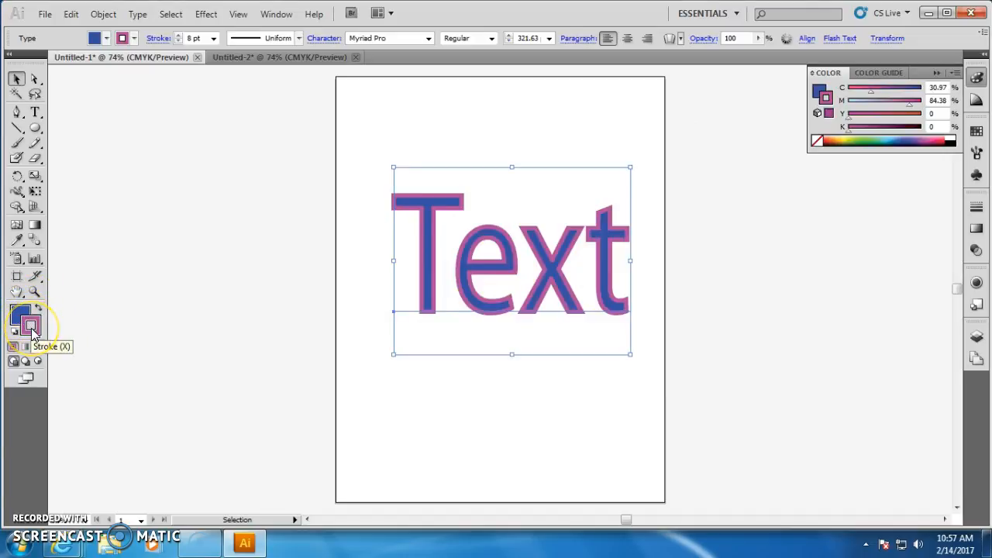
Set the text's fill to a custom dark green (#356011; C 77, M 38, Y 100, K 32) using the Color Picker.
click(34, 330)
click(26, 316)
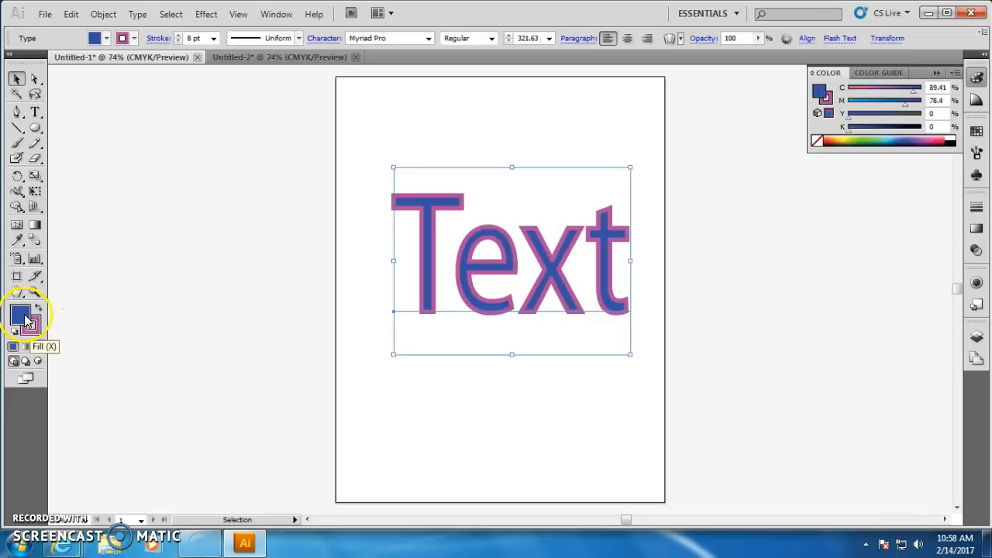
double_click(26, 317)
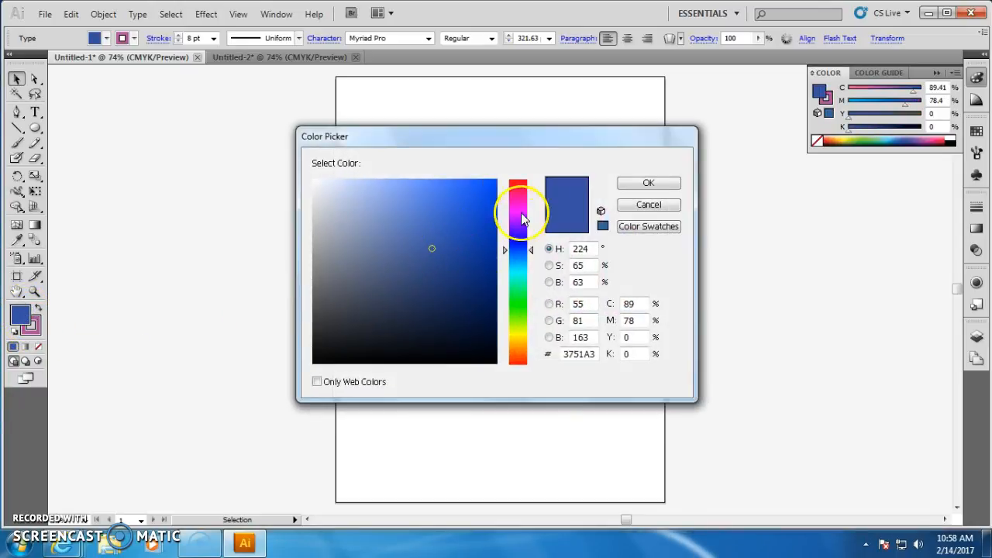
click(520, 212)
click(465, 266)
click(467, 292)
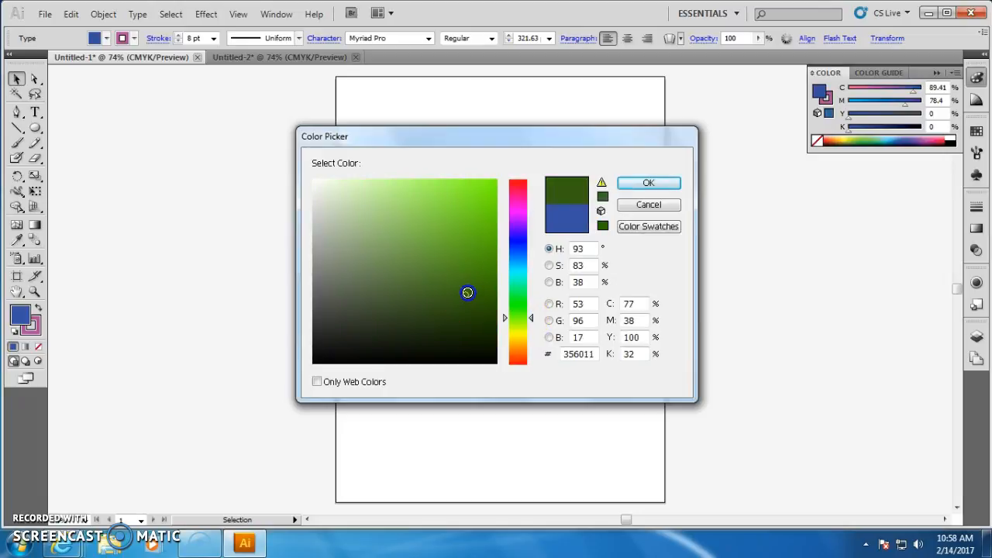
click(647, 182)
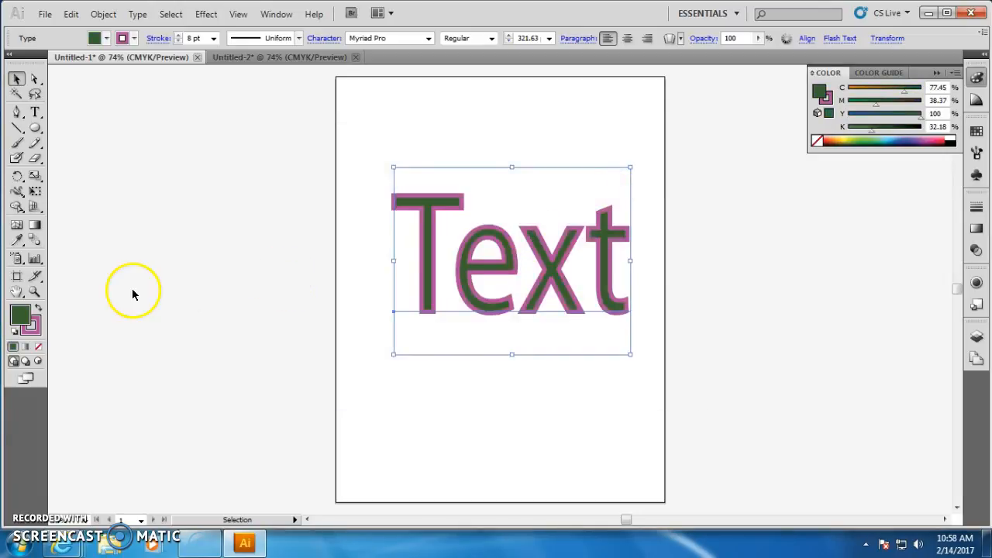
Swap the text's fill and stroke colours, giving a magenta fill with a green outline, and deselect the text.
click(43, 322)
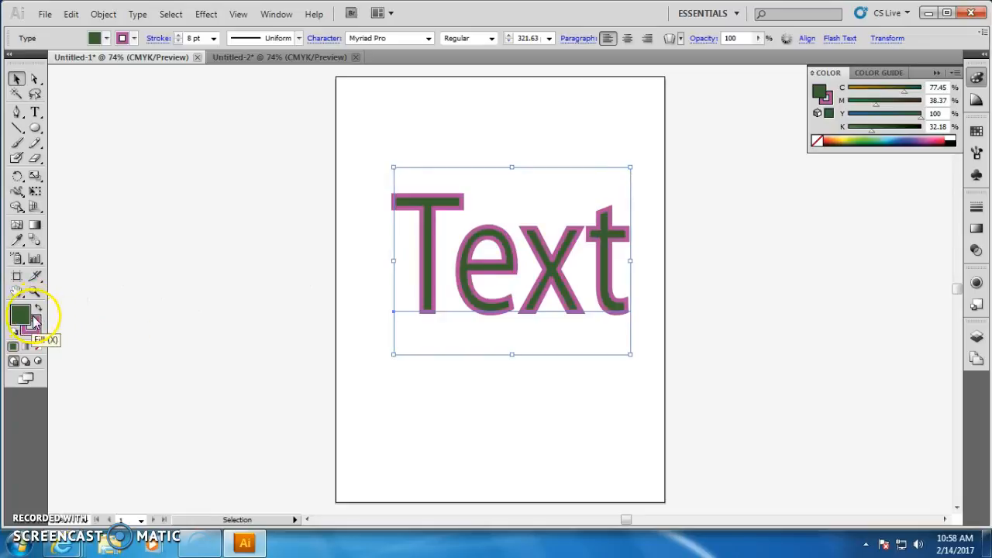
click(39, 310)
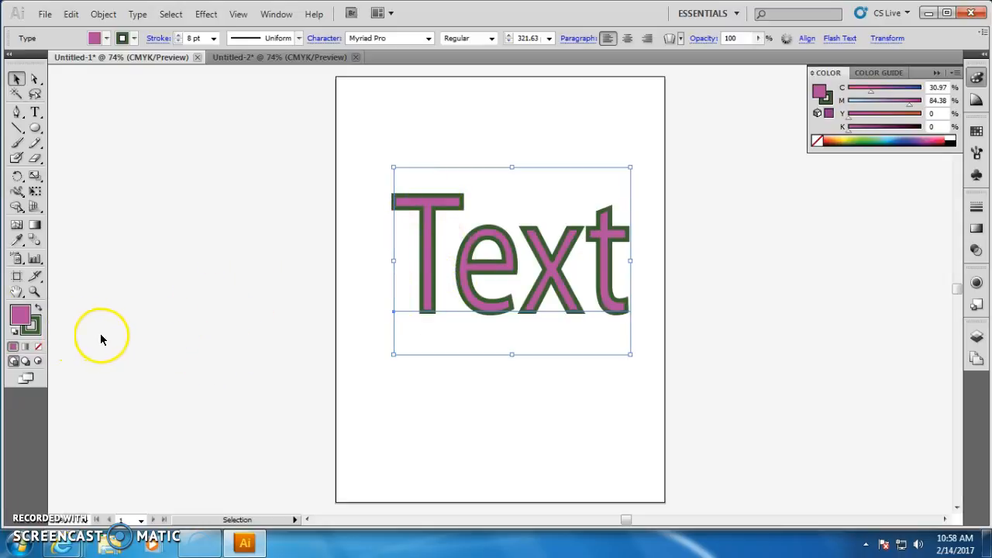
click(126, 302)
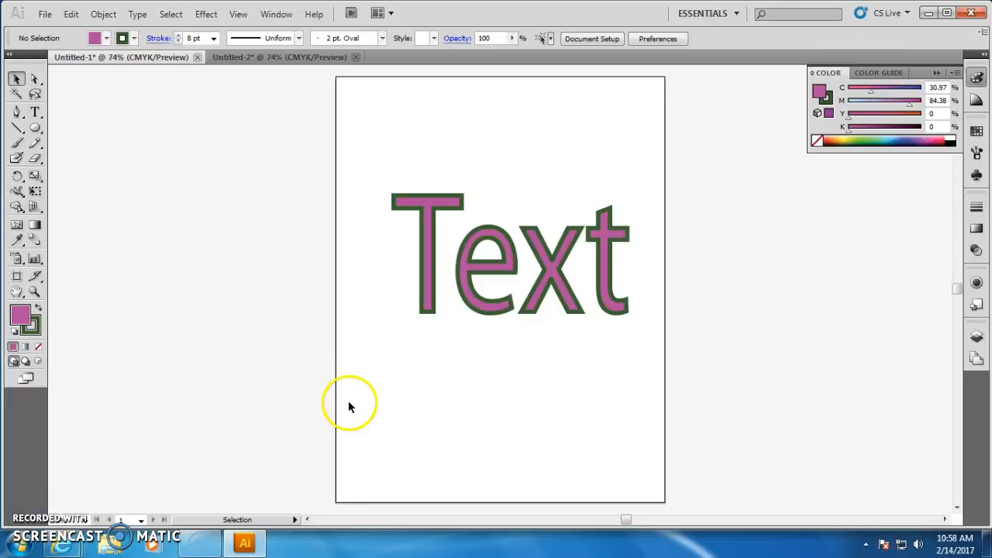
Scale the text object down and move it to the upper-left corner of the page, leaving it deselected.
click(387, 268)
drag(387, 268, 645, 279)
drag(630, 358, 536, 277)
drag(448, 211, 405, 114)
click(550, 130)
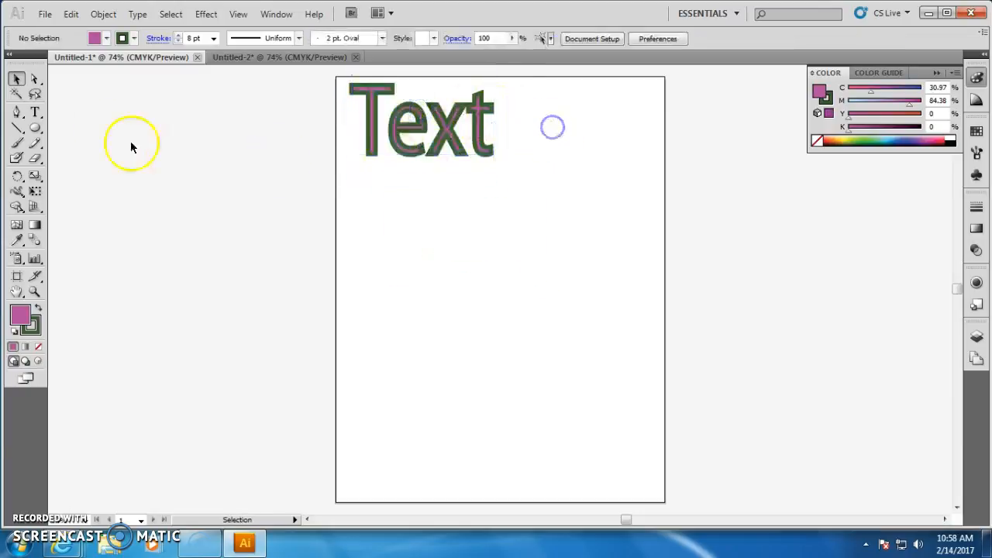
Tear off the group of type tools as a floating palette and place it beside the page.
click(34, 113)
drag(34, 112, 178, 133)
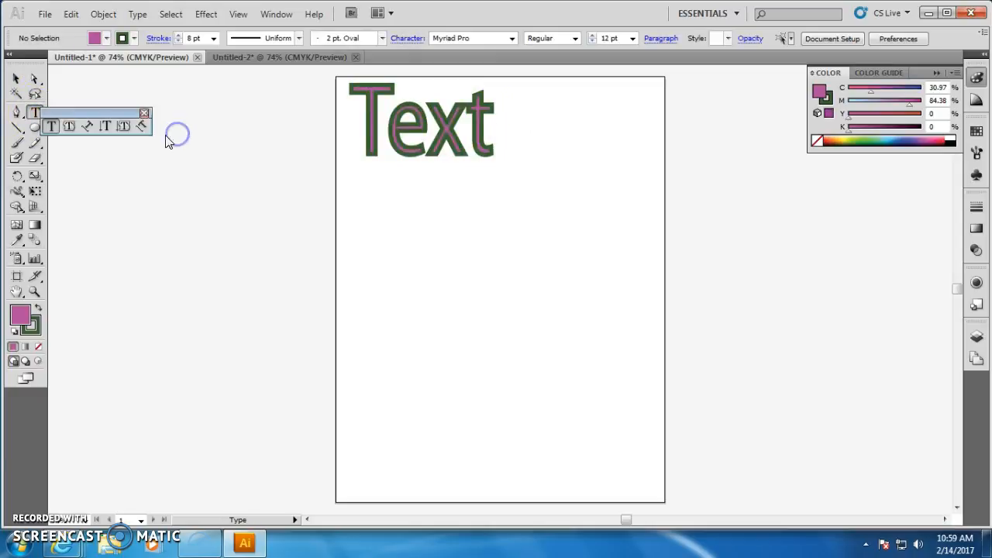
drag(100, 106, 227, 106)
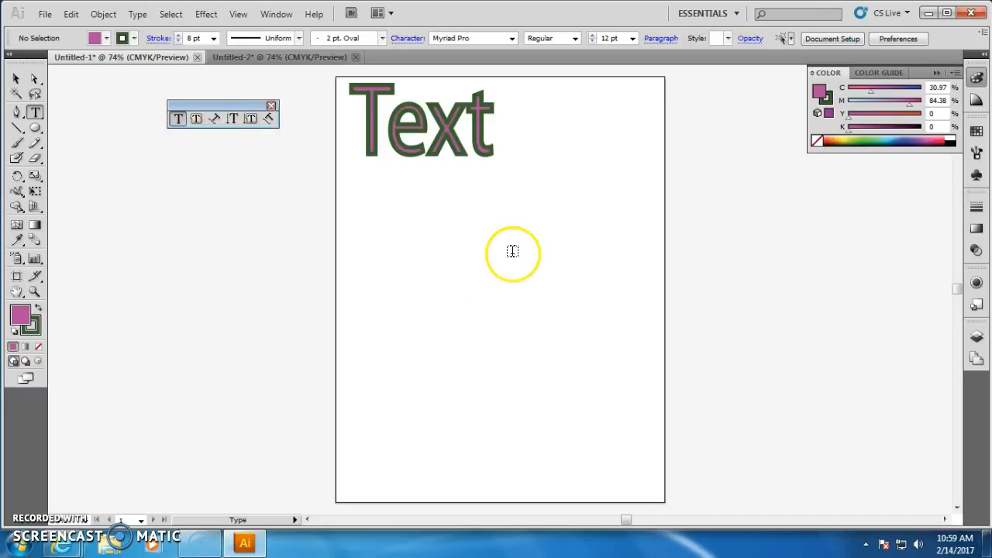
Draw an ellipse about 2.8 by 2.7 in below the text, and a closed five-sided Pen shape about 1.86 by 2.8 in beside it.
click(35, 128)
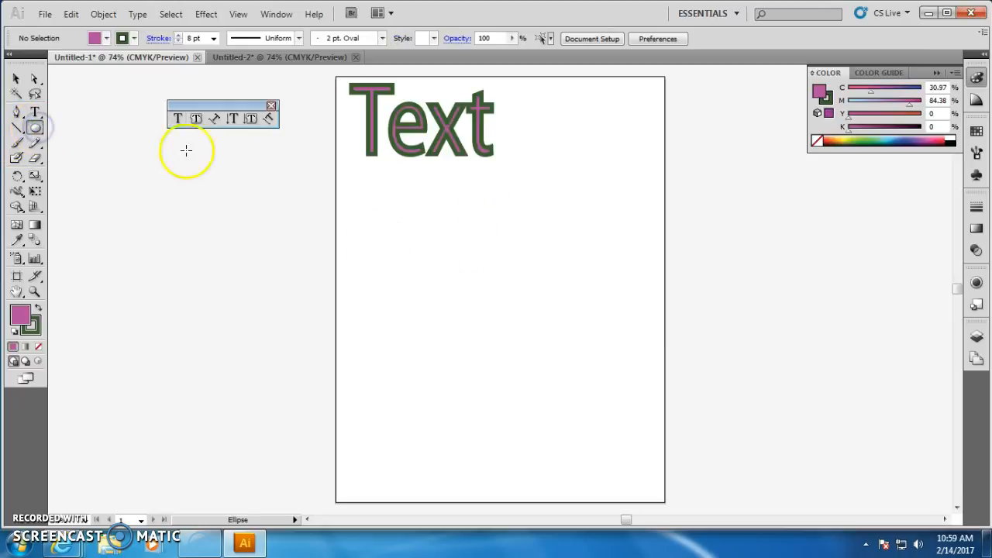
drag(369, 194, 471, 297)
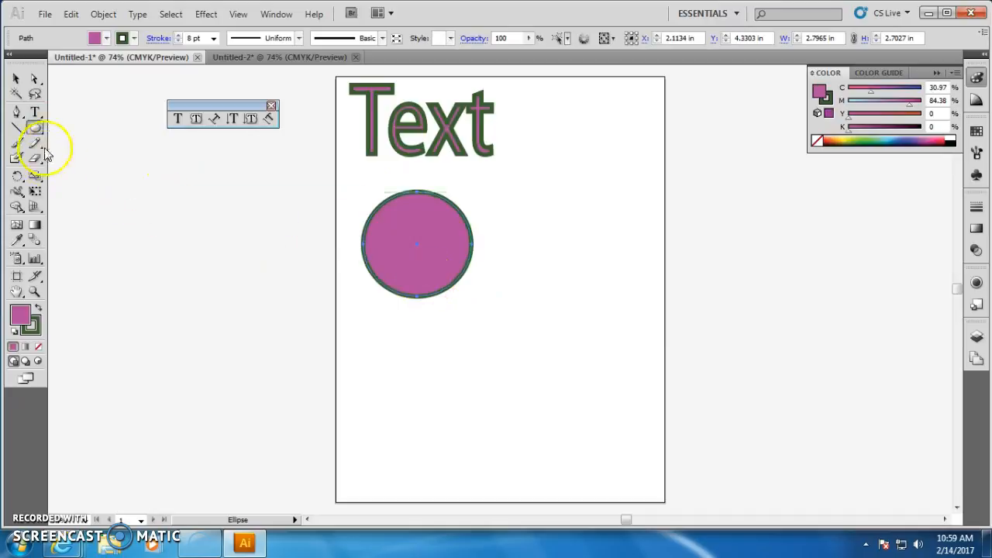
click(535, 197)
click(607, 214)
click(605, 267)
click(552, 305)
click(534, 236)
click(536, 199)
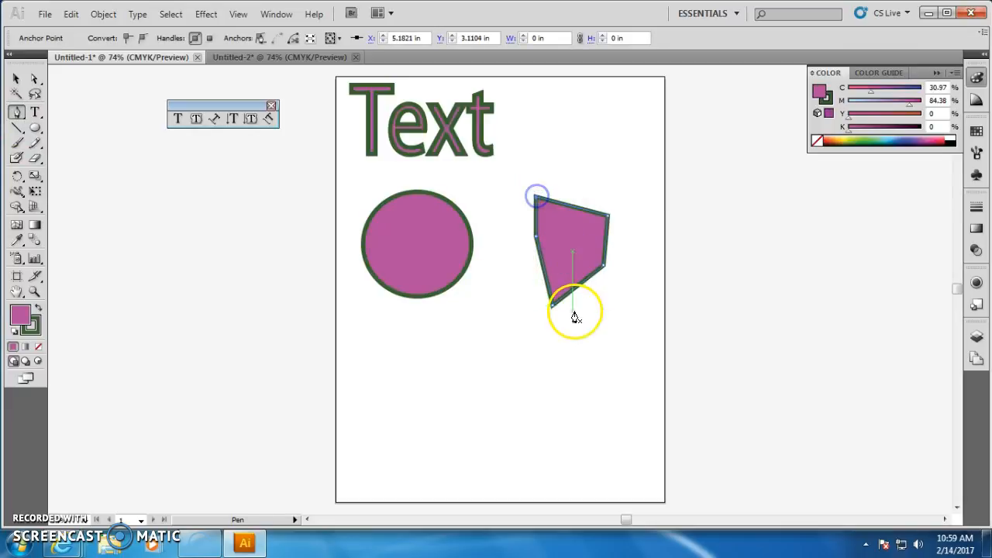
Turn the ellipse into an area-type container and enter "Typing text in thsi circle is the greatest thing ever!!!" with extra exclamation marks.
click(195, 124)
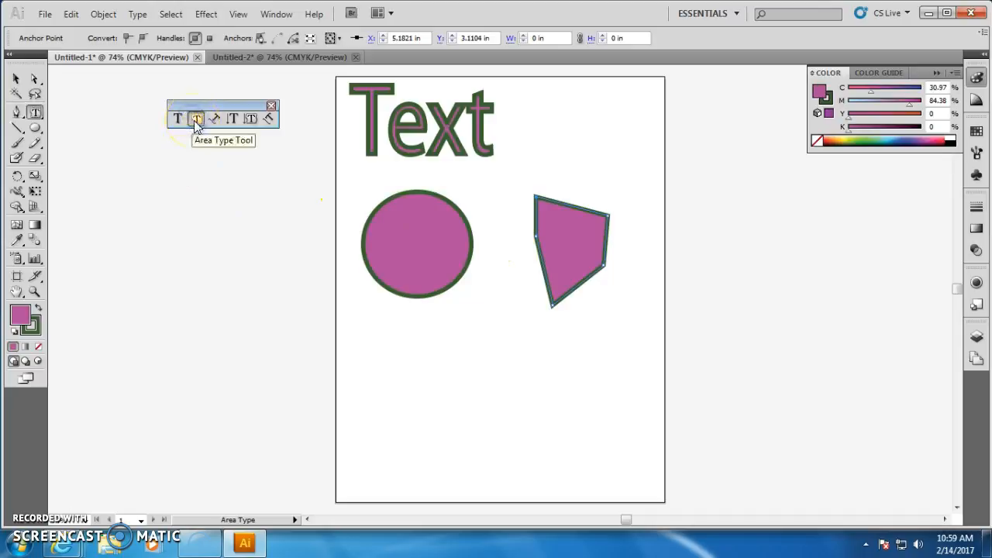
click(410, 216)
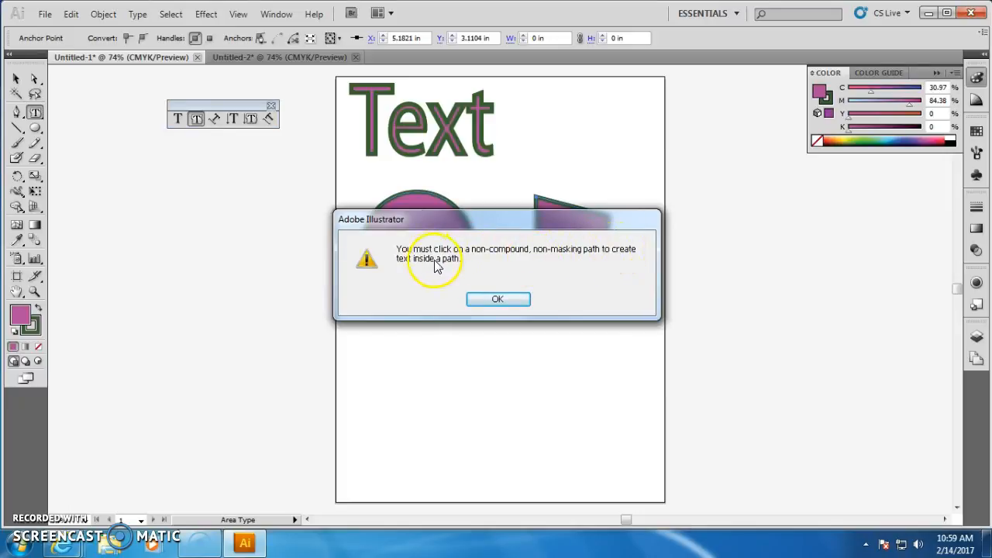
click(495, 302)
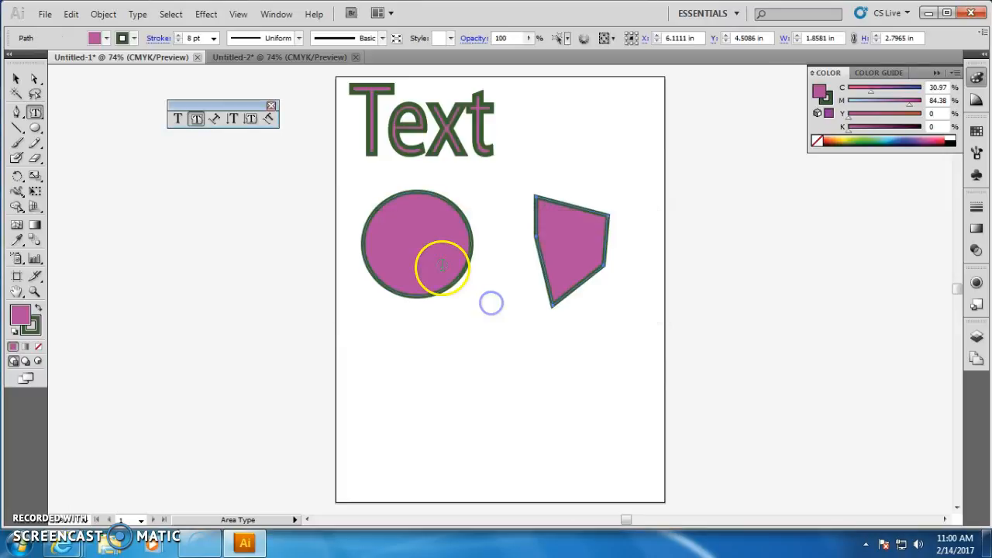
click(389, 200)
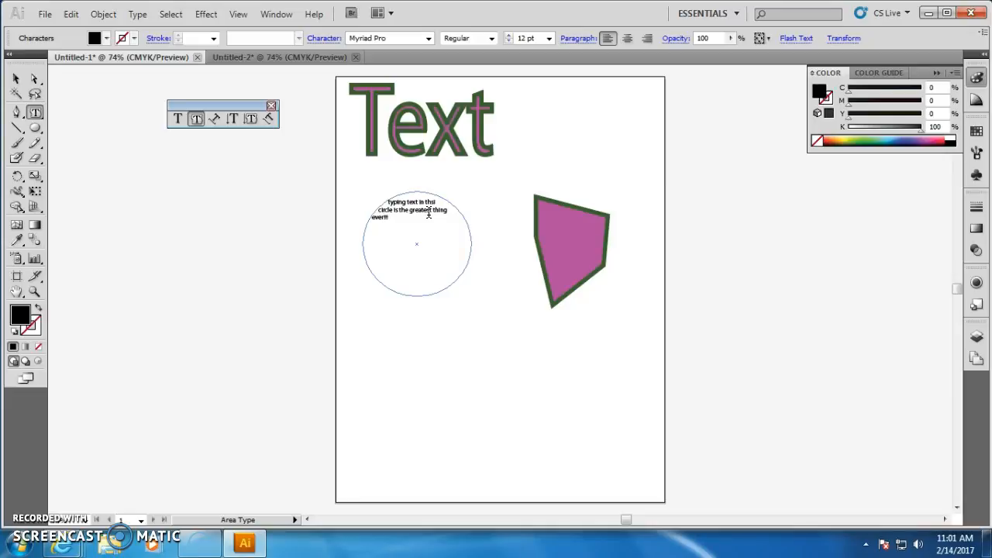
click(409, 236)
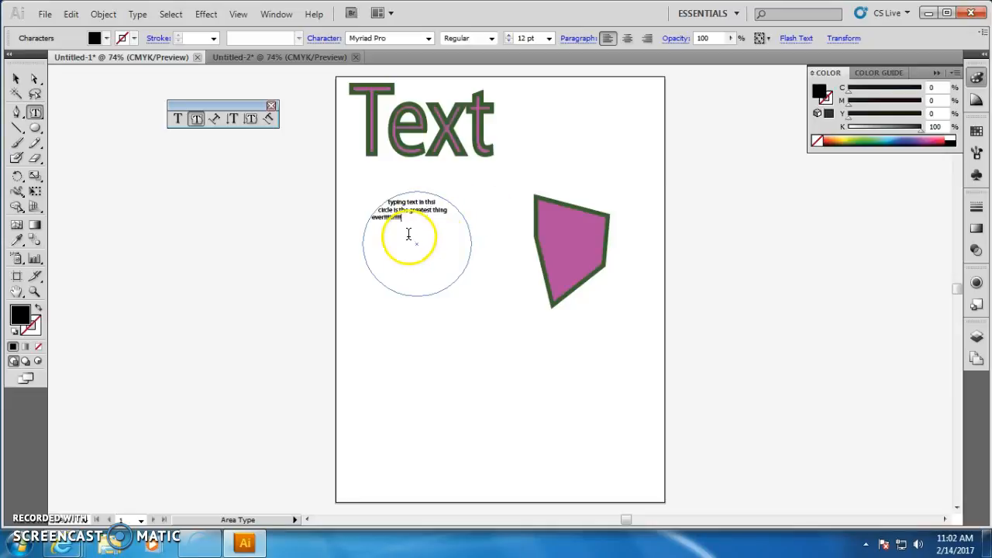
Copy the sentence inside the circle and paste it repeatedly after itself until the text overflows the circle.
drag(404, 219, 388, 199)
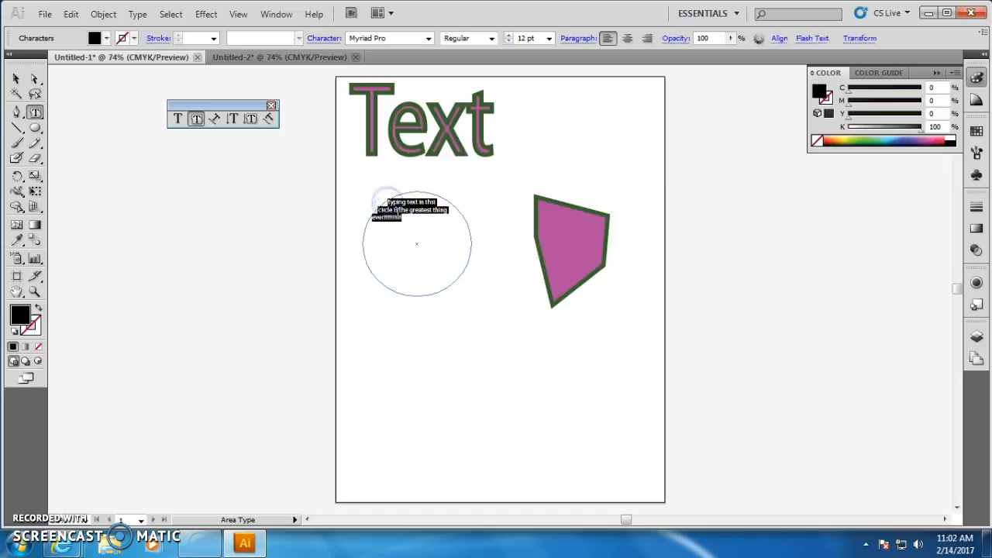
click(410, 222)
key(Escape)
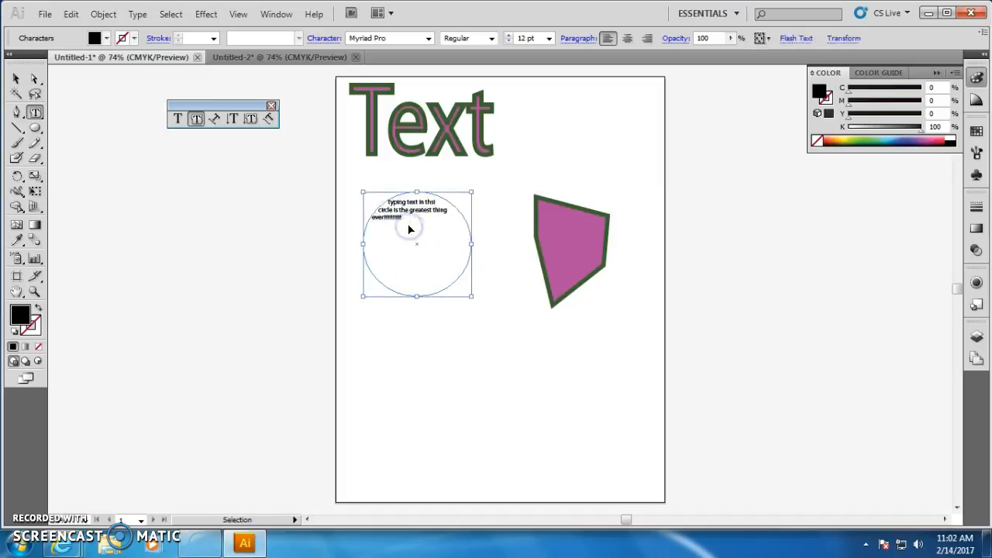
text(Typing text in thsi circle is the greatest thing ever!!!!!!!!!)
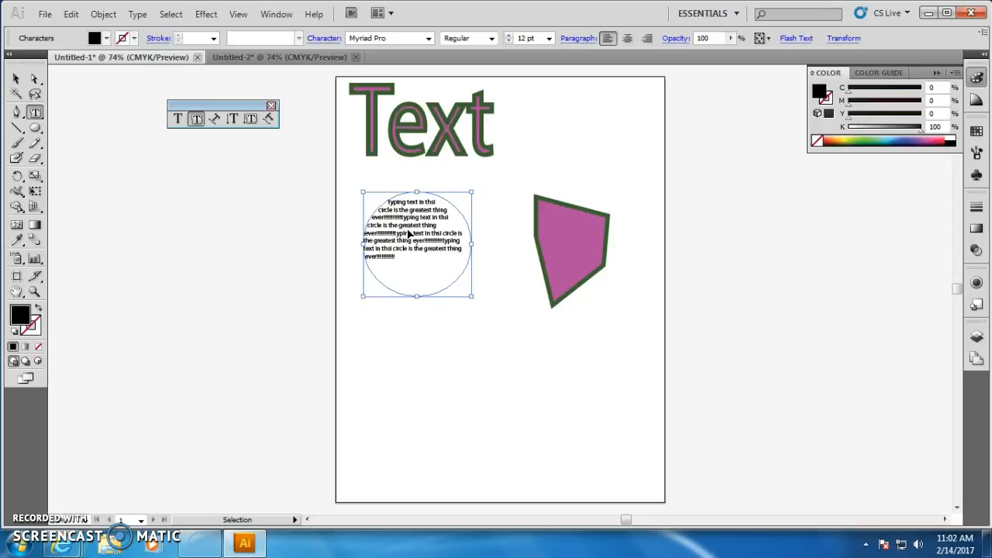
click(420, 287)
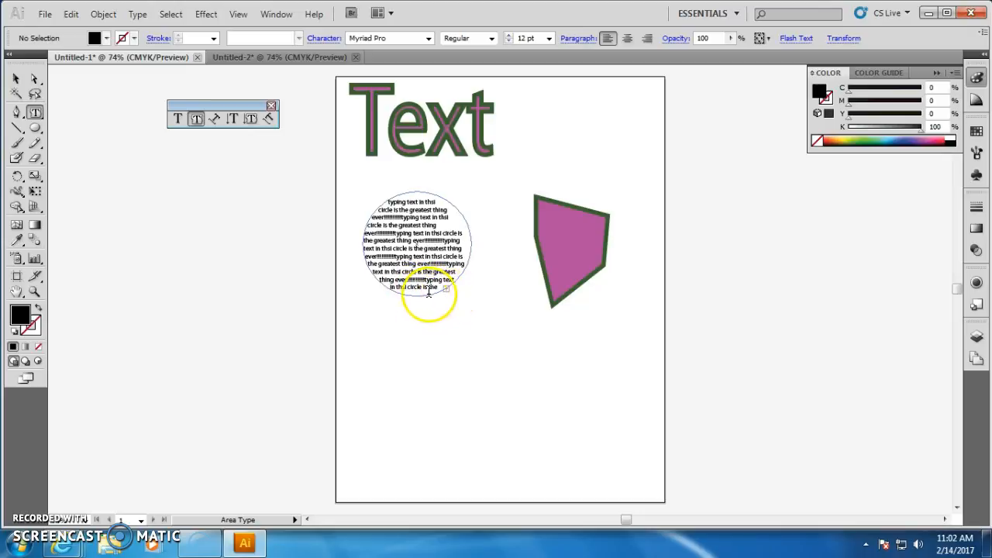
click(426, 276)
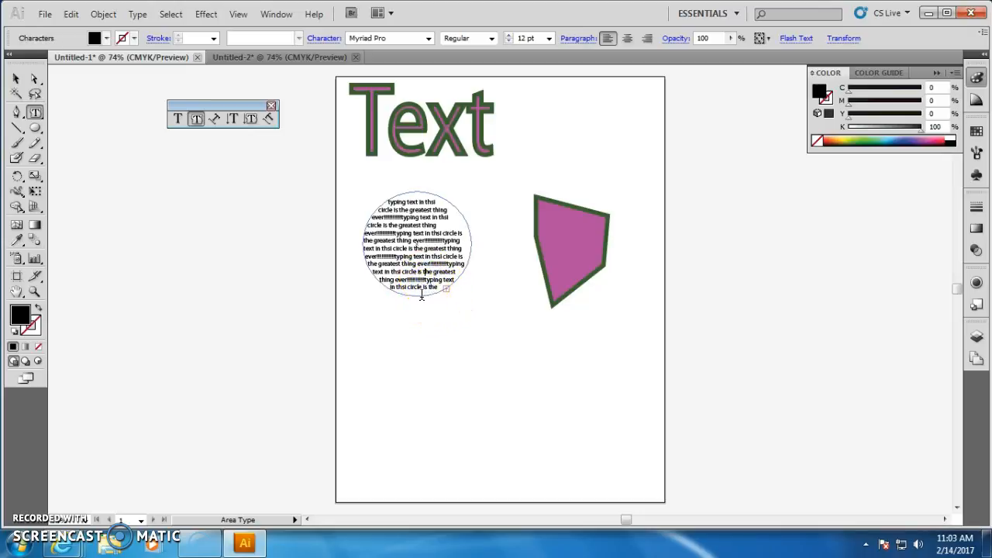
Enlarge the circular text area from its lower-right corner so that all the overflowing text fits inside.
click(16, 79)
click(408, 286)
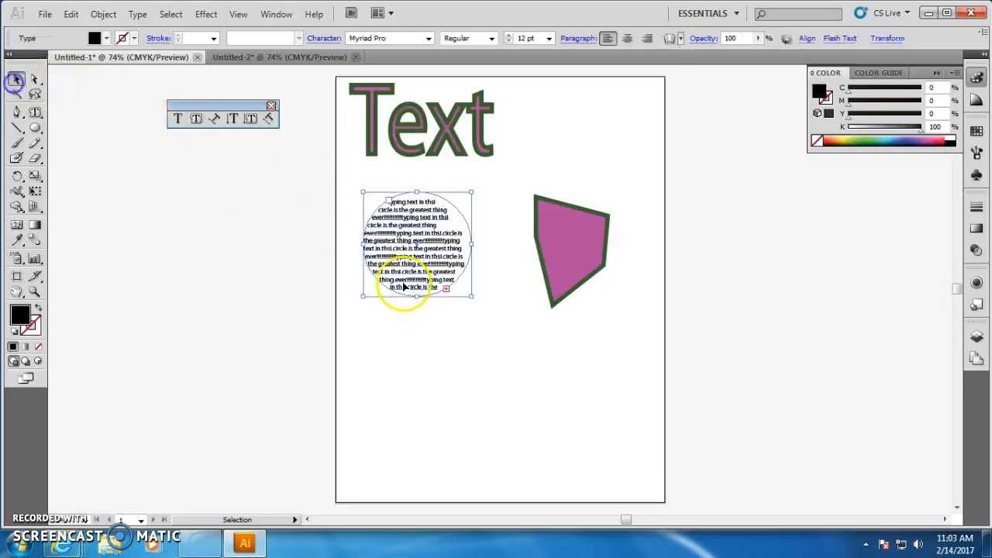
drag(471, 296, 500, 341)
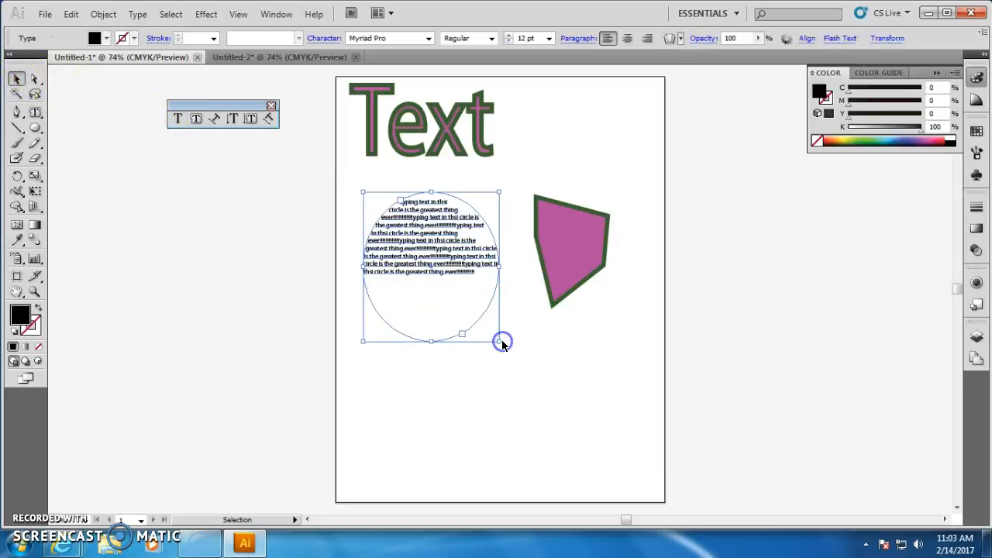
Turn the five-sided shape into an area-type container, enter a short run of random filler letters, and deselect it.
click(550, 260)
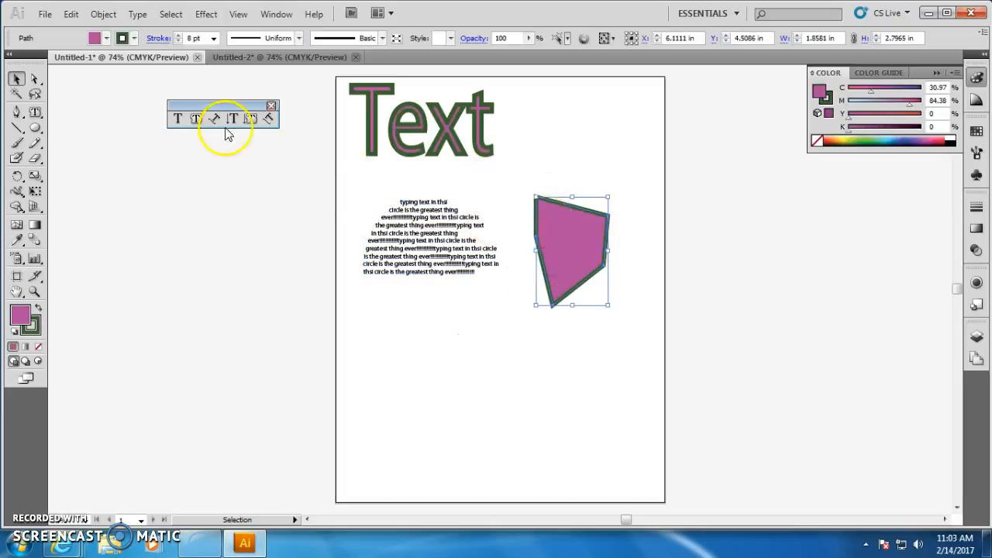
click(195, 118)
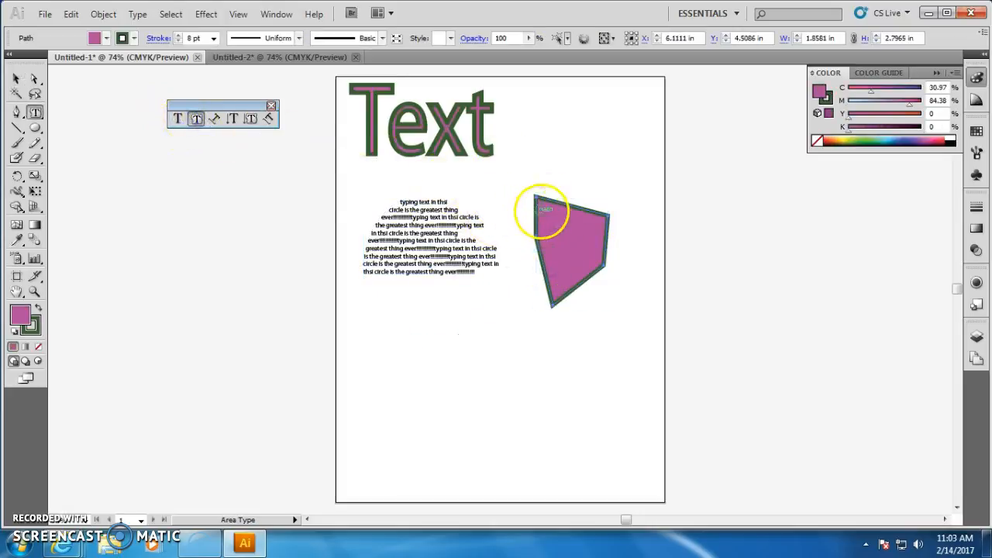
click(548, 201)
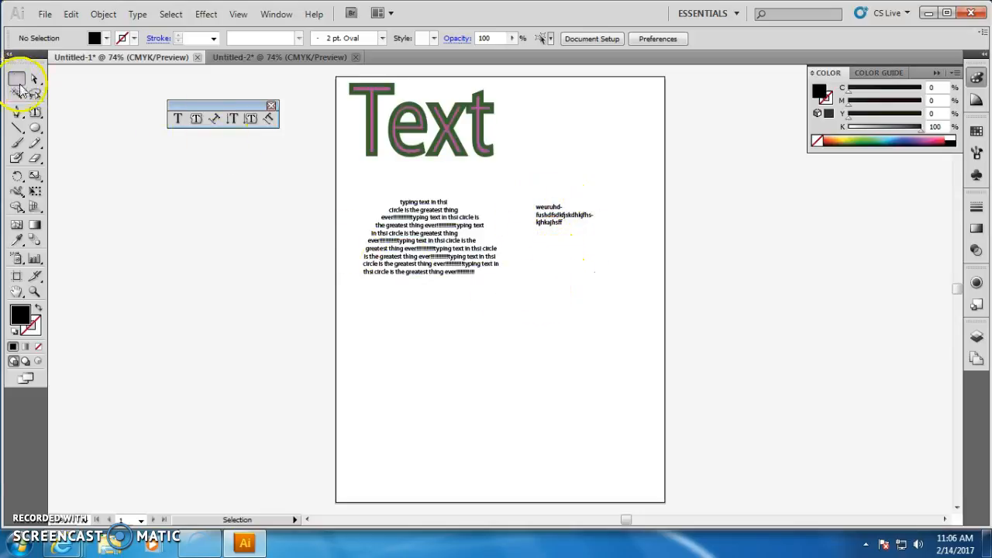
Draw a black hexagon about 1.94 by 2.15 in below the circular text with the Polygon tool.
drag(34, 129, 74, 172)
drag(393, 336, 432, 354)
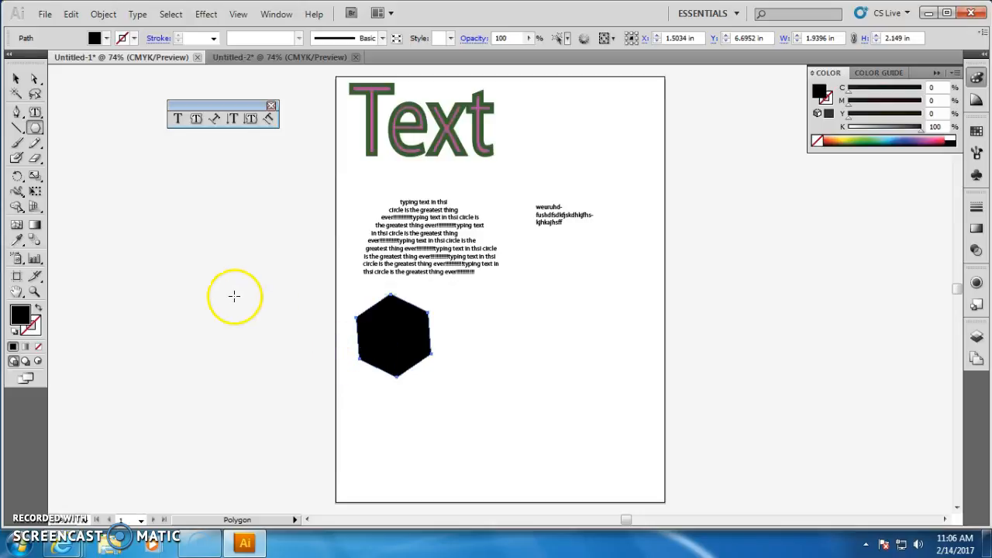
Duplicate the black hexagon, turn the copy into an area-type container, and enter random filler letters in it.
key(v)
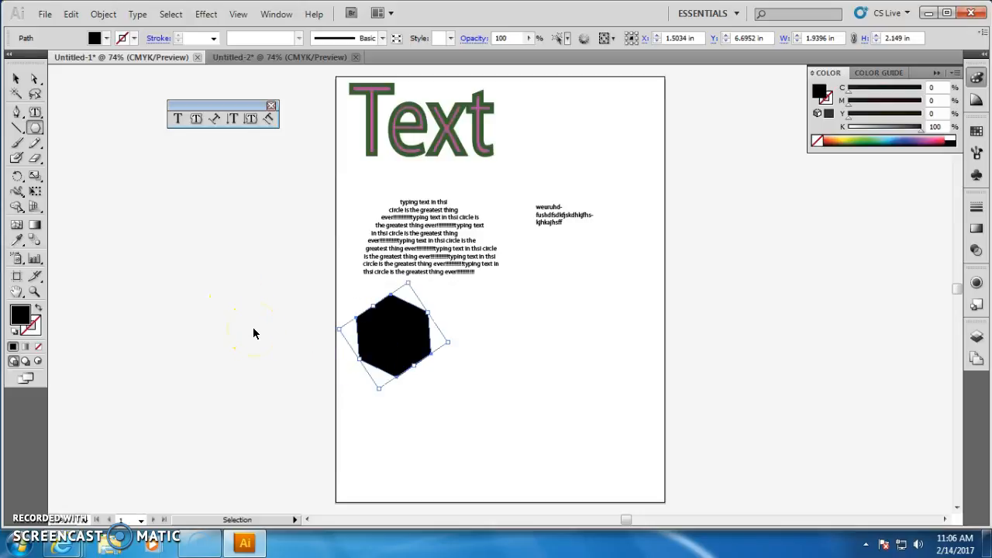
key(ctrl+c)
key(ctrl+v)
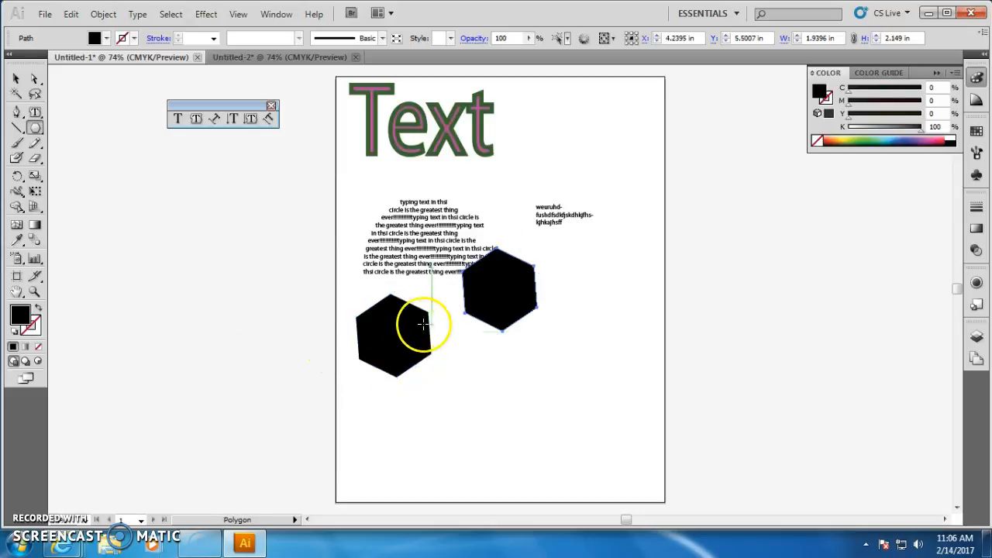
click(196, 118)
click(505, 260)
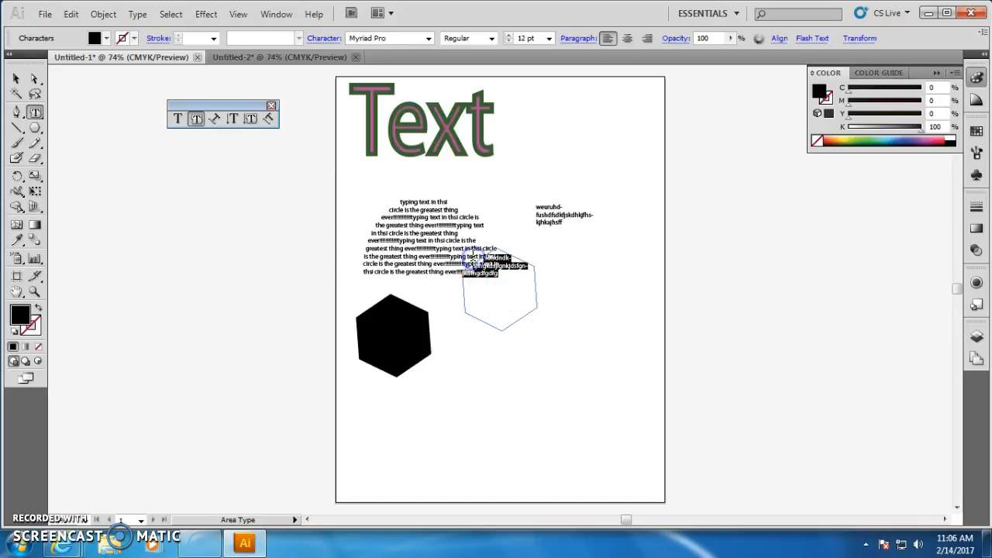
Set the fill colour of the hexagon copy's filler text to near-white, F7F7F7.
double_click(26, 313)
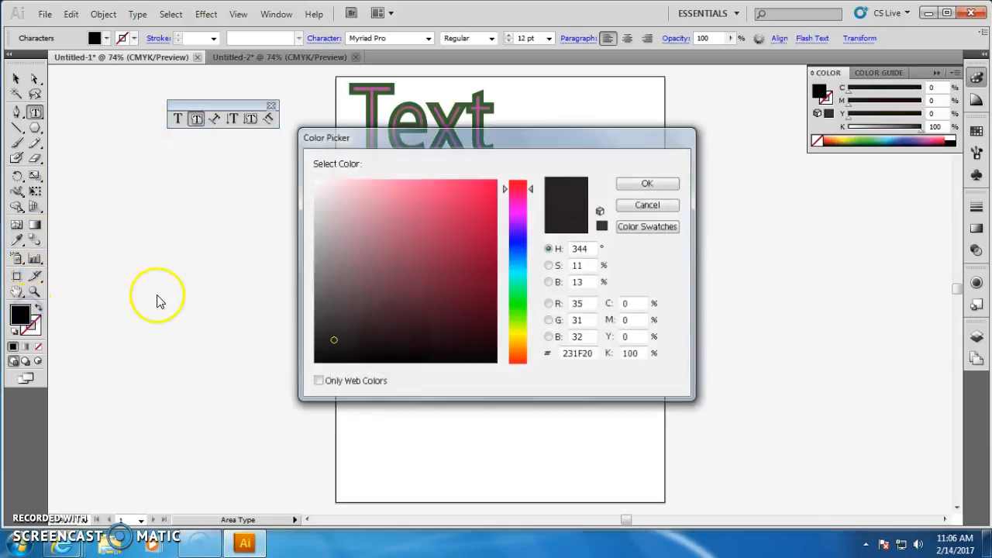
click(313, 183)
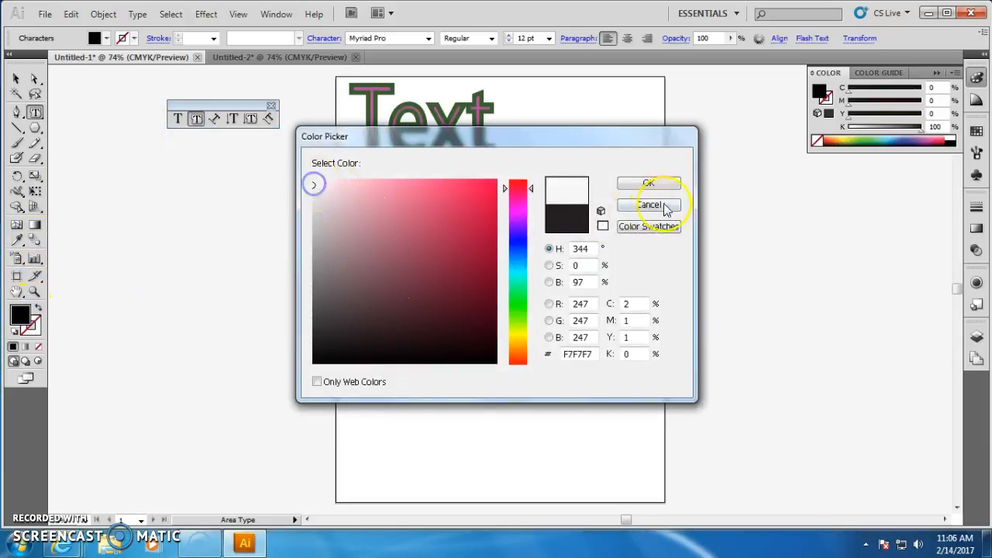
click(653, 183)
Move the near-white text container exactly over the black hexagon and deselect it.
click(19, 73)
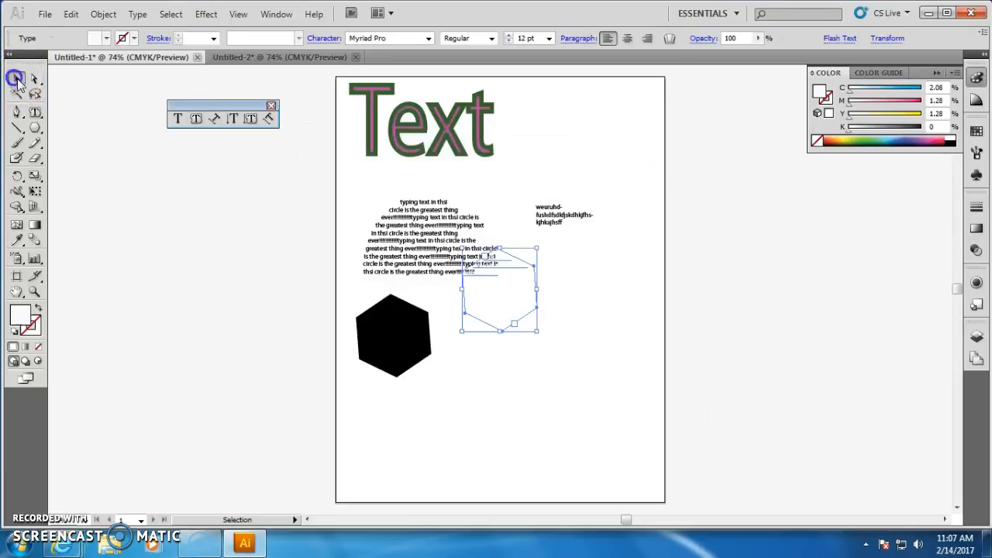
drag(516, 292, 387, 372)
click(486, 354)
click(489, 327)
click(472, 339)
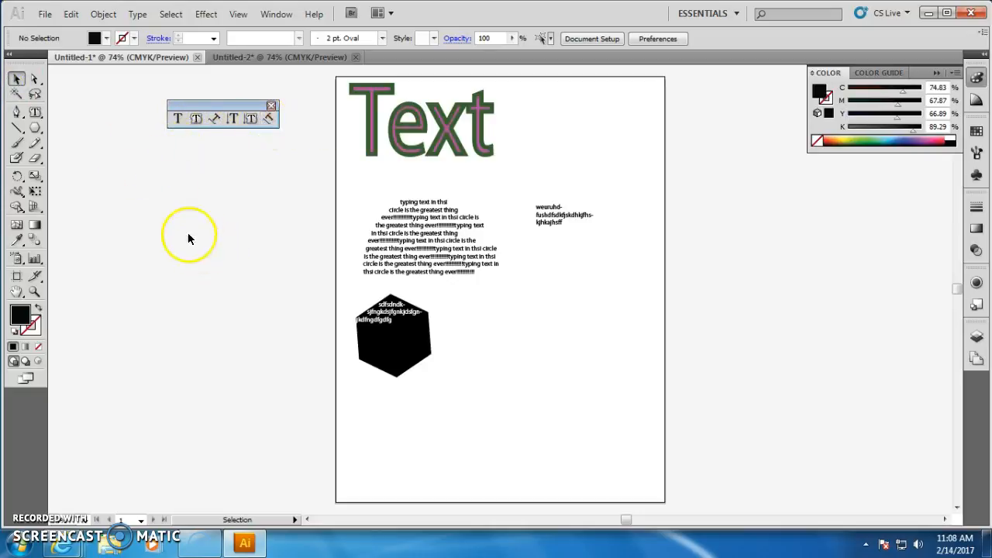
Draw an open S-shaped curve with three anchor points beside the black hexagon using the Pen tool.
click(215, 120)
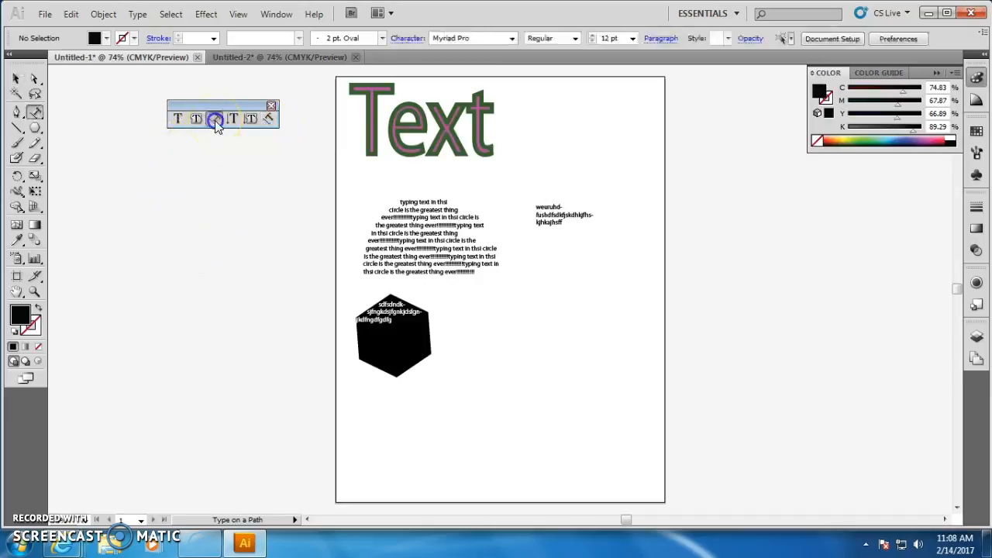
click(16, 114)
drag(459, 315, 499, 315)
drag(570, 340, 593, 362)
drag(612, 396, 652, 418)
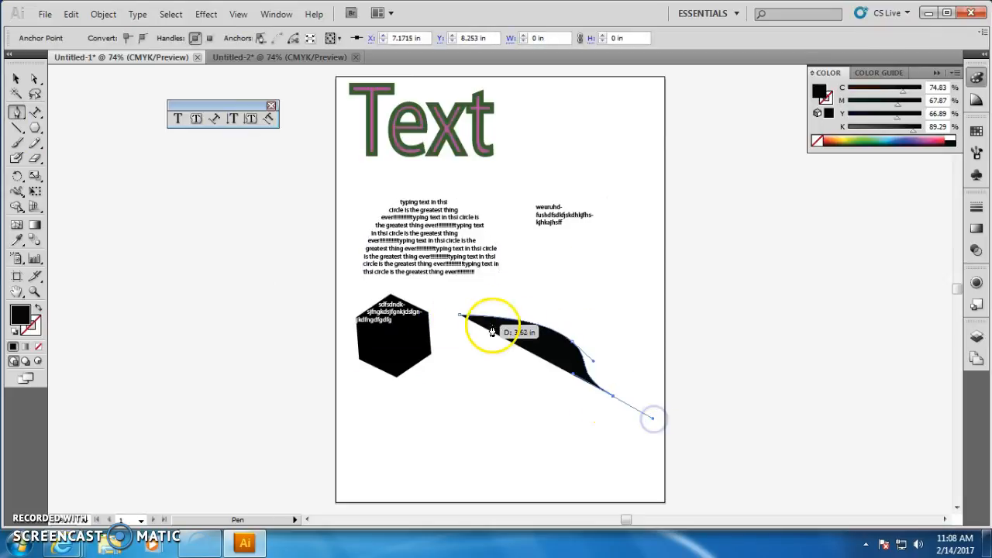
Give the S-shaped curve no fill and a black stroke, and deselect it.
double_click(26, 317)
click(631, 208)
click(38, 347)
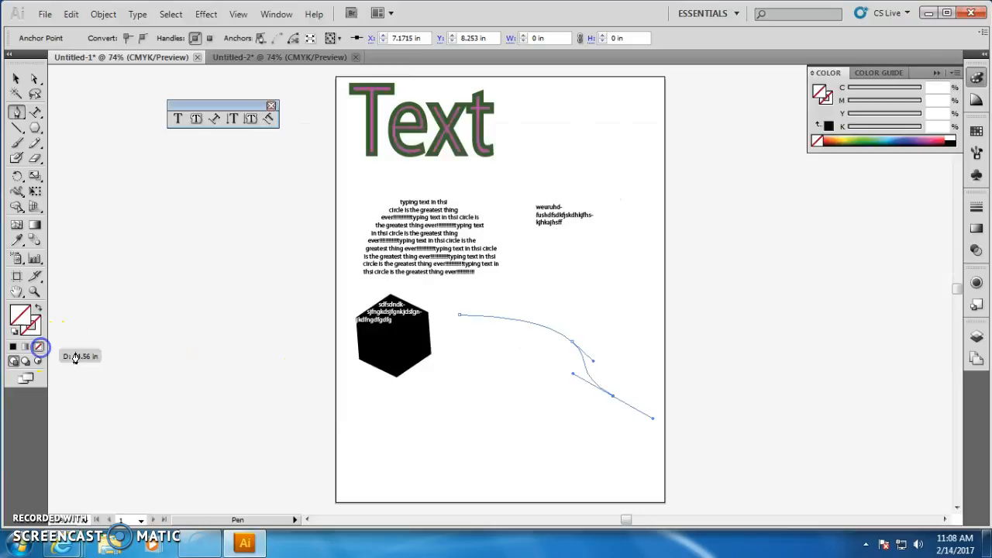
click(35, 332)
double_click(37, 334)
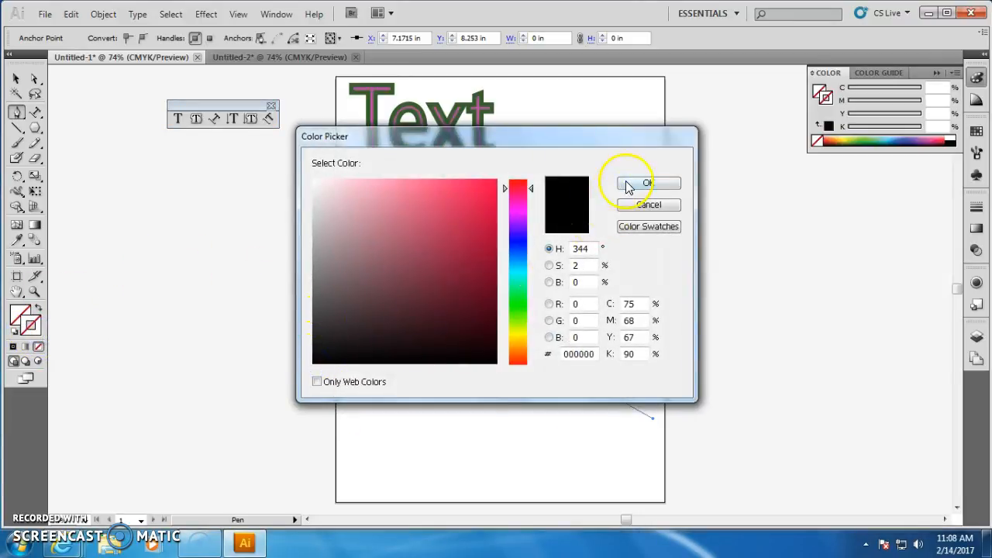
click(640, 206)
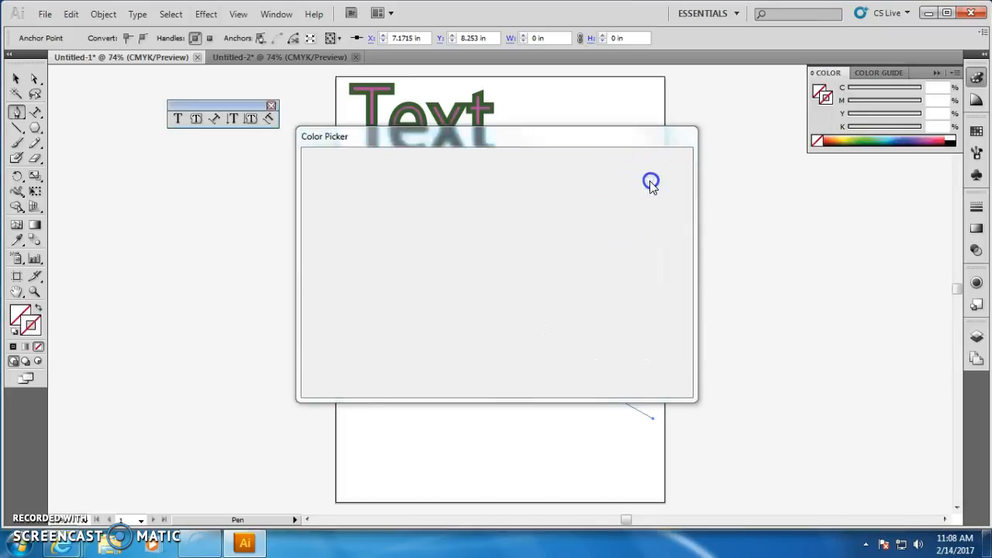
click(15, 78)
click(14, 78)
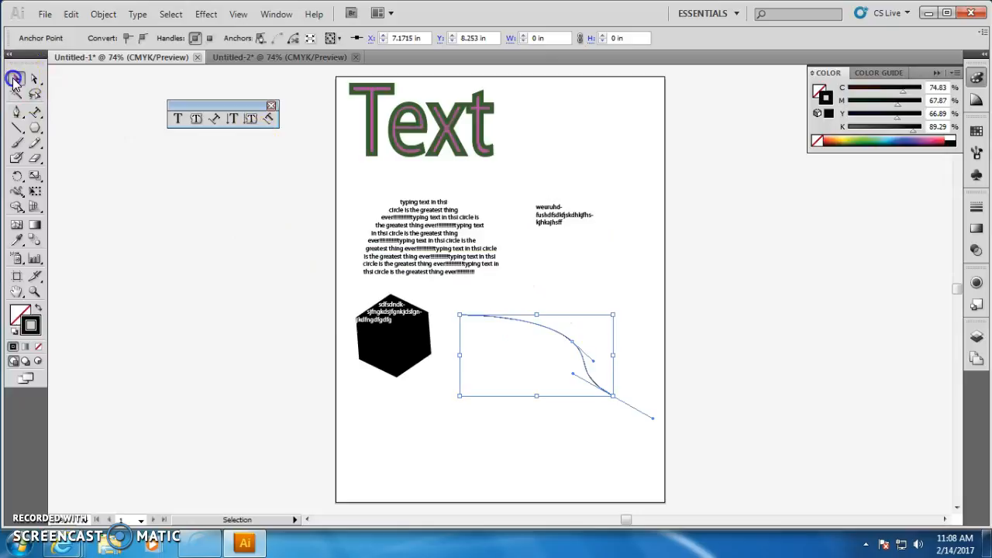
click(509, 431)
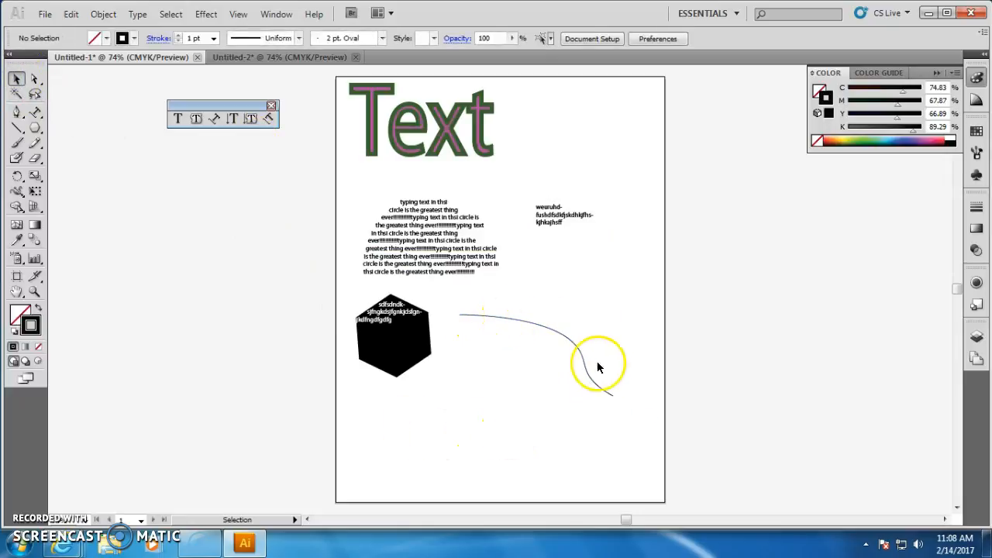
Enter random filler letters along the S-shaped curve with the Type on a Path tool until they reach its end.
click(214, 118)
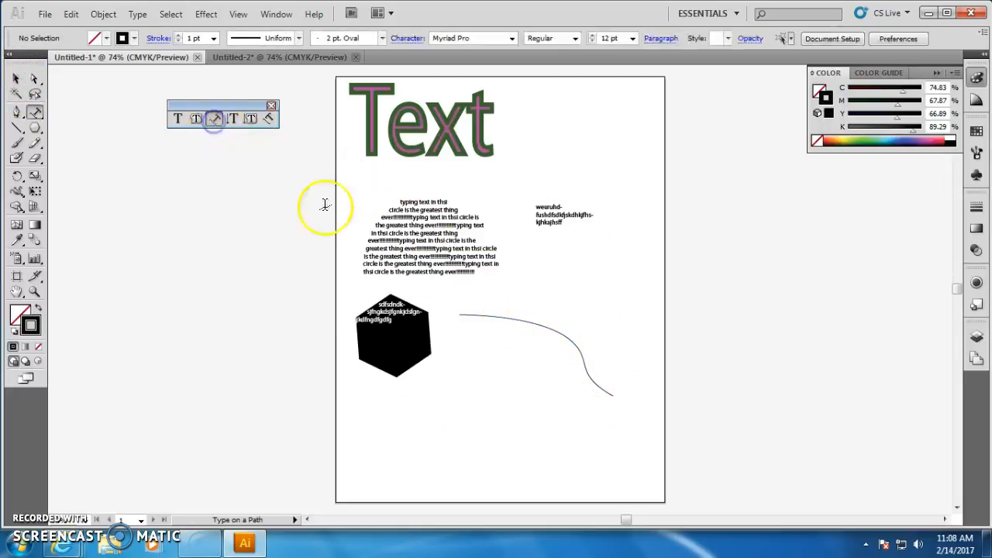
click(466, 313)
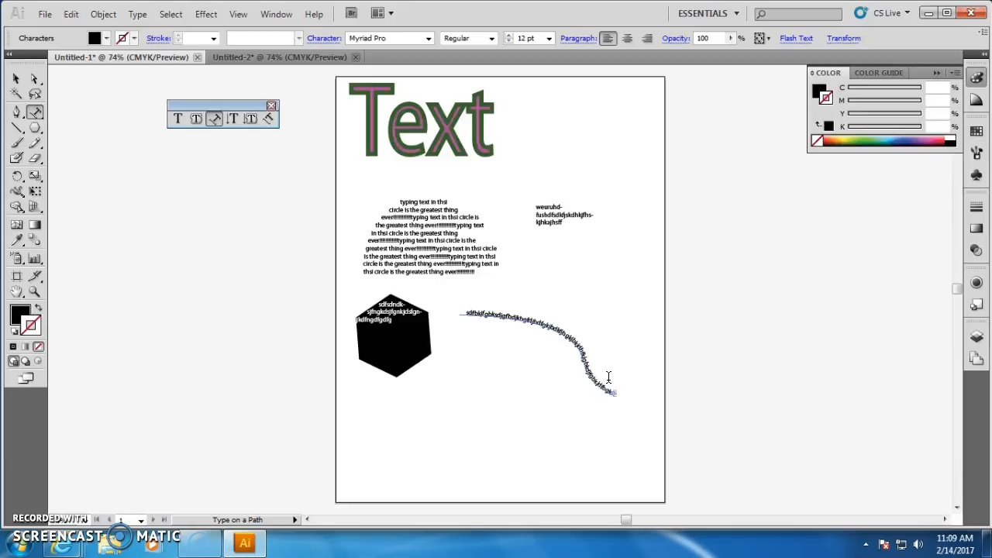
click(454, 454)
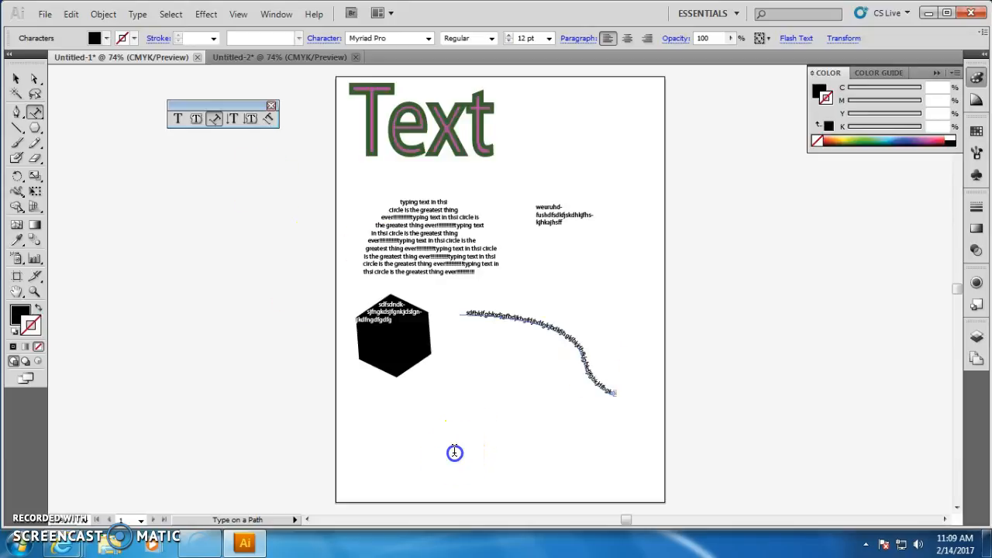
Add a vertical line of random filler letters below the black hexagon with the Vertical Type tool.
click(233, 120)
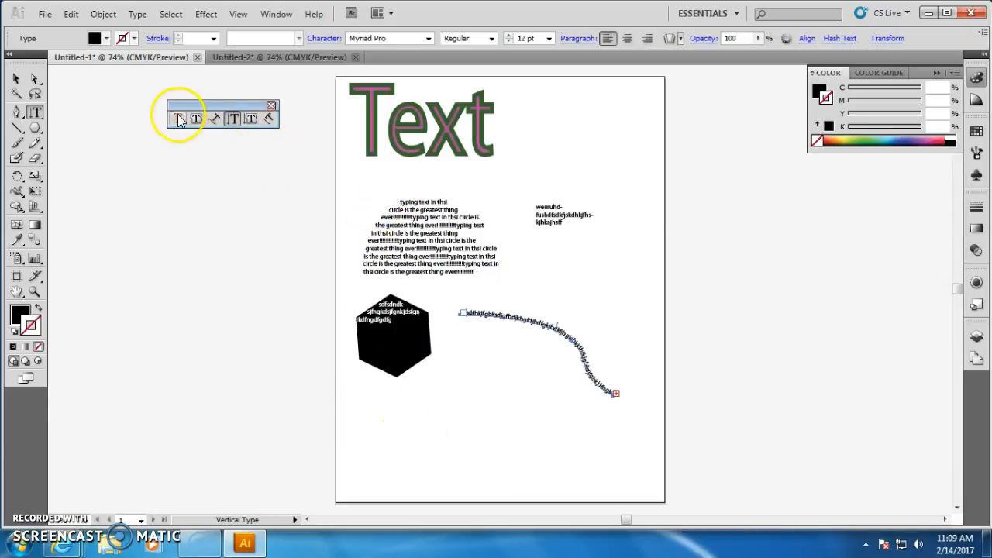
click(365, 403)
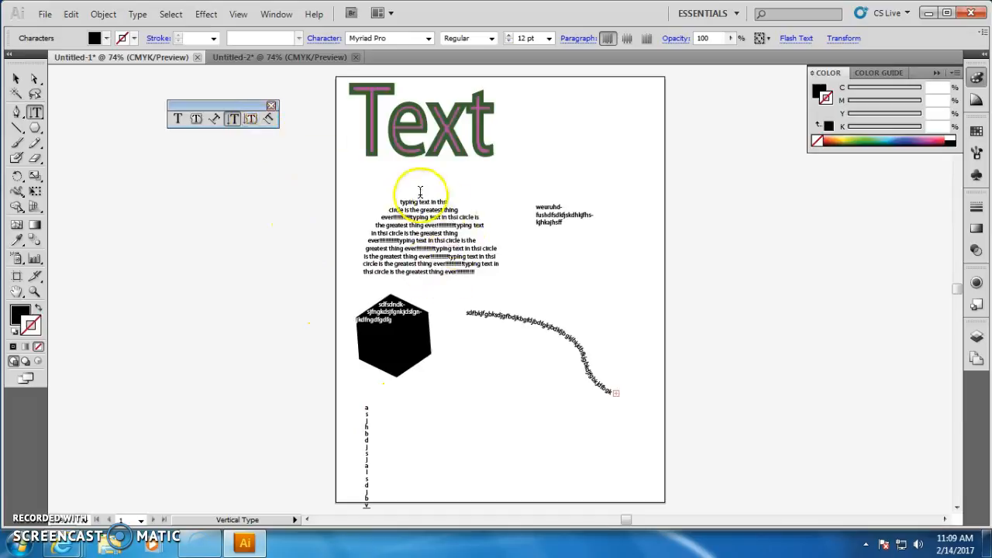
Draw a hexagon about 2.52 by 2.85 in beside the vertical line and fill it with random letters as vertical area type.
click(34, 128)
drag(444, 418, 493, 444)
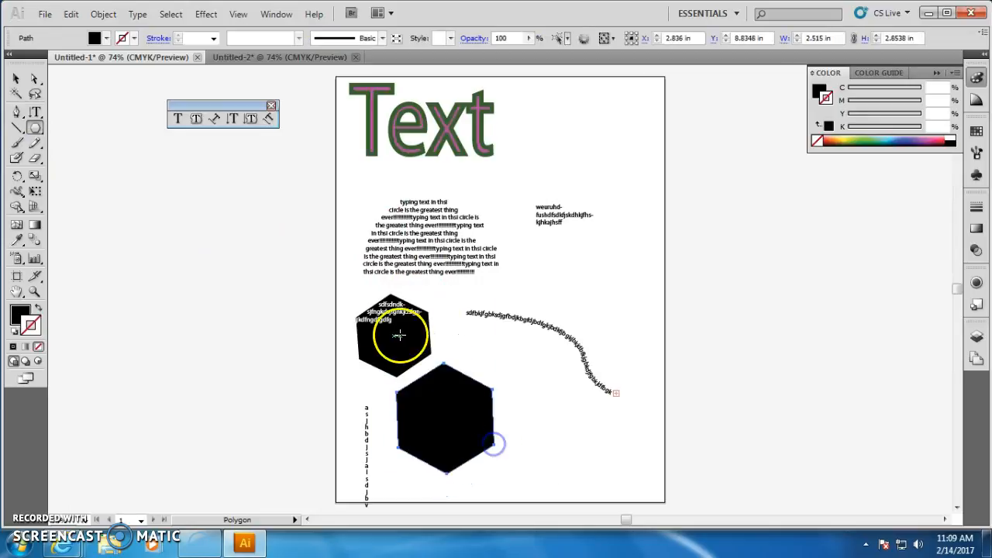
click(250, 118)
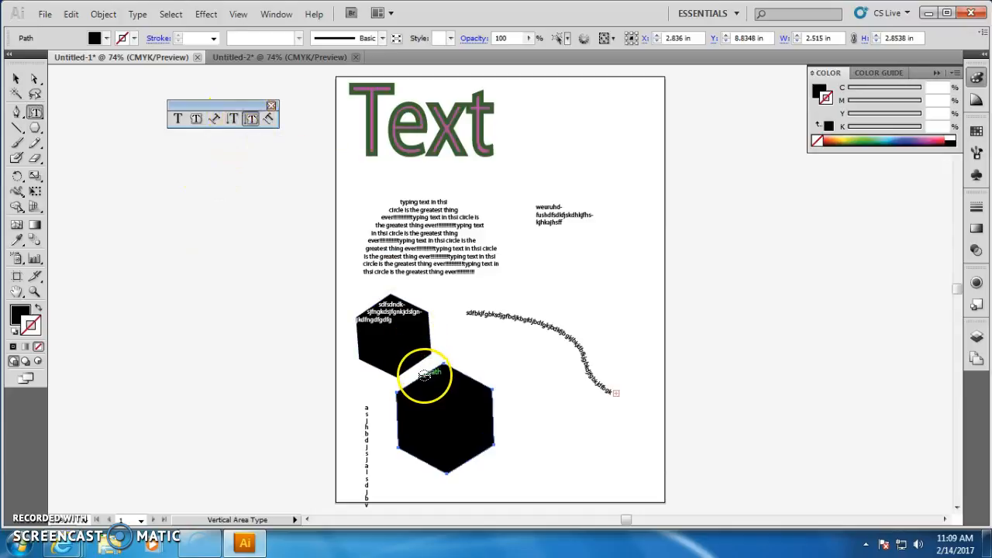
click(424, 374)
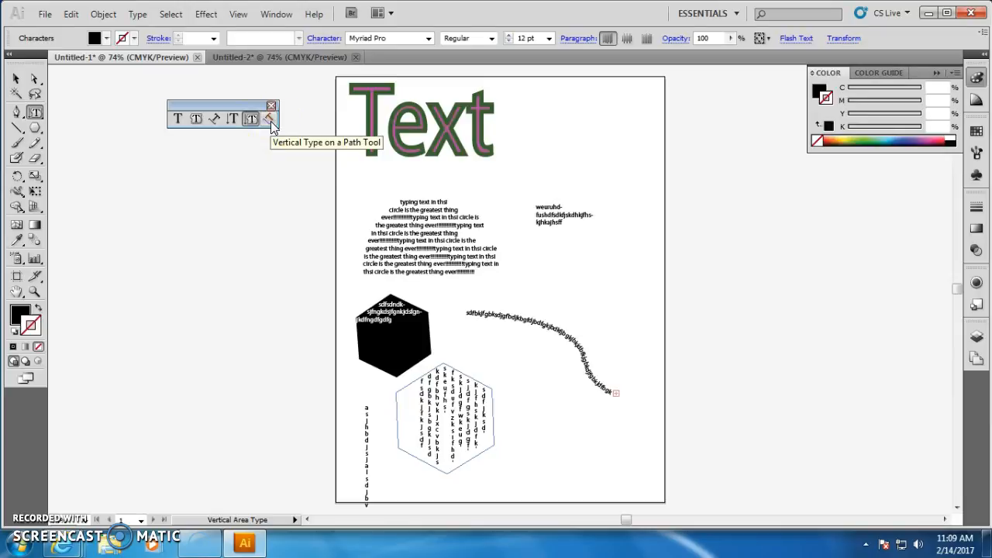
Draw a hexagon about 0.90 by 0.89 in to the right of the "Text" heading and run vertical filler letters along its outline.
click(211, 122)
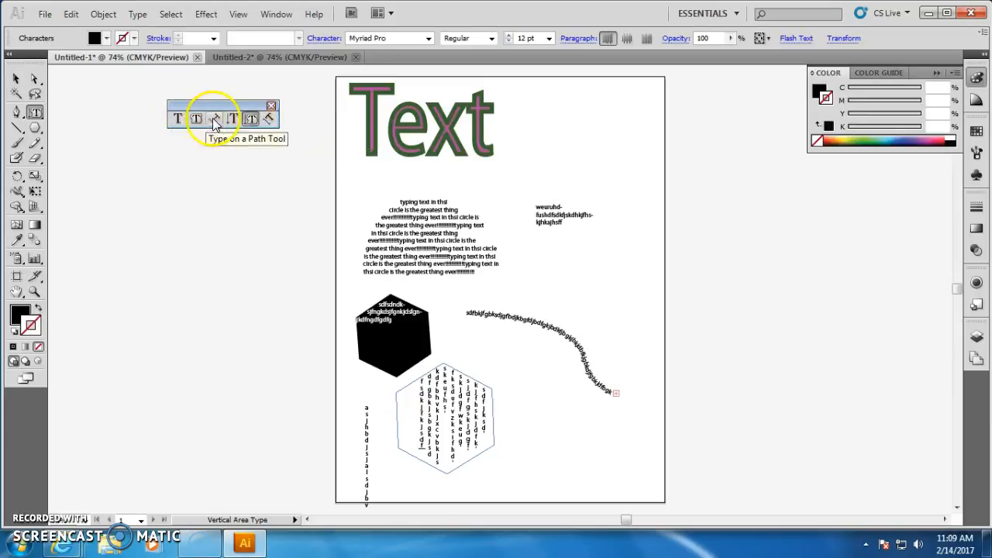
click(16, 113)
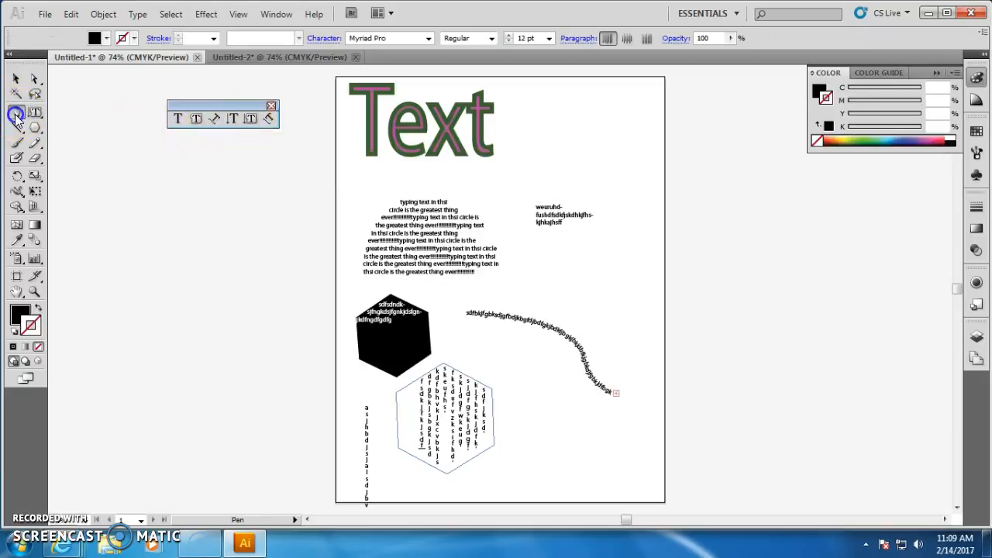
click(35, 128)
mouse_move(547, 102)
mouse_down()
mouse_move(584, 128)
mouse_move(564, 106)
mouse_up()
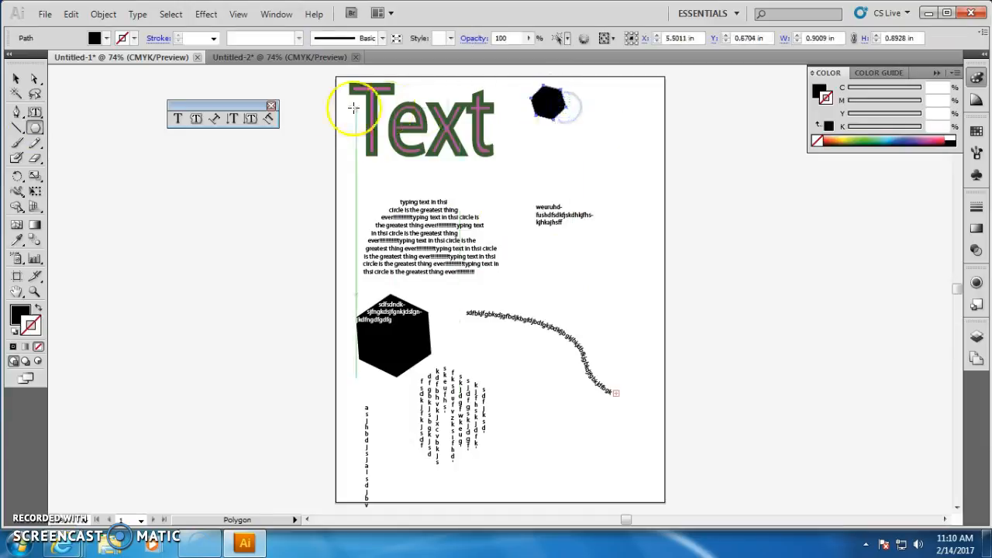
click(268, 118)
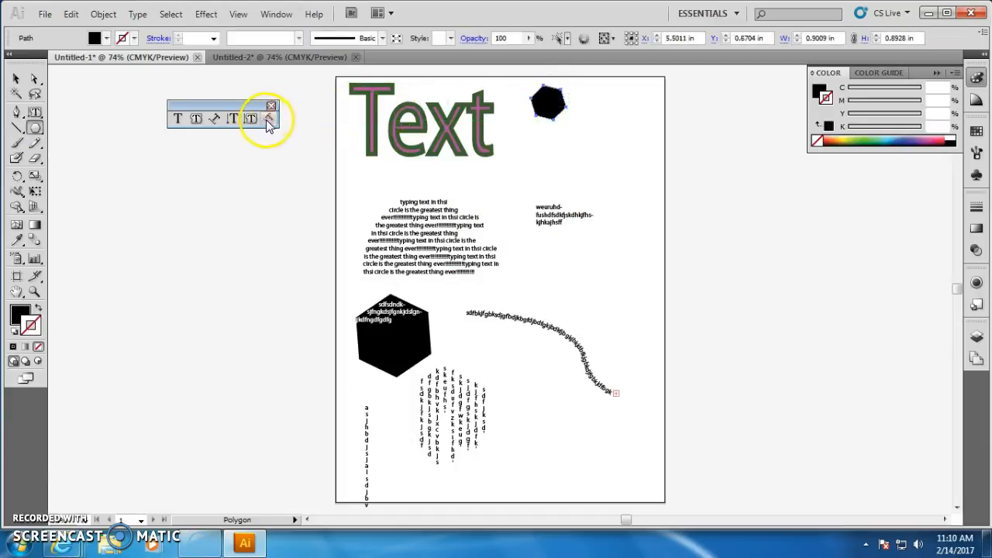
click(553, 85)
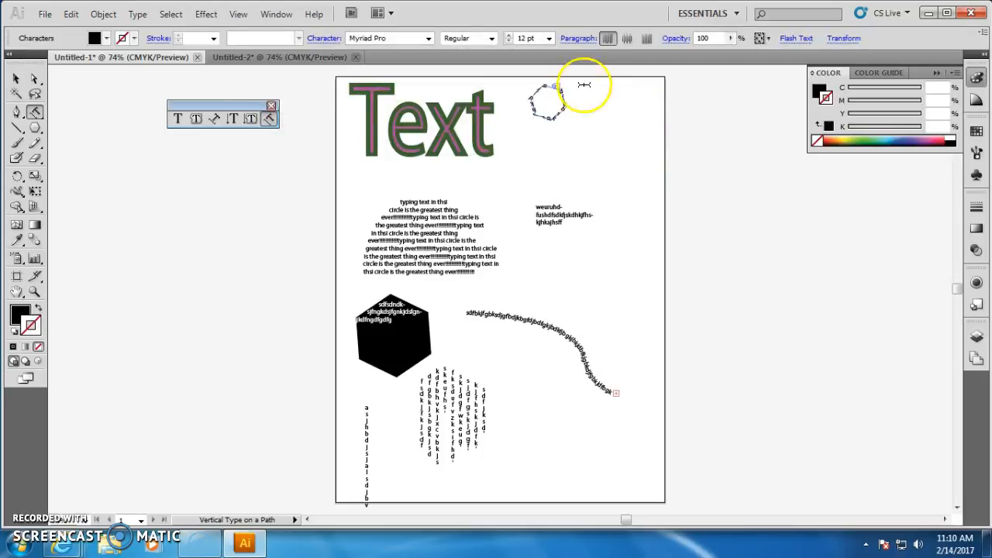
Draw an open three-point path with the Pen tool that arches over the short filler text and descends on its right.
click(23, 113)
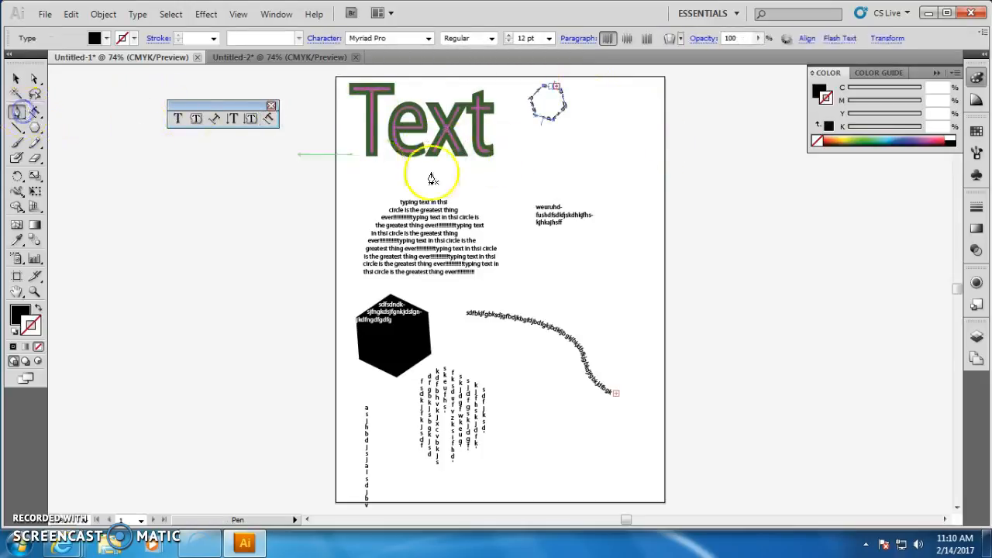
drag(498, 183, 528, 172)
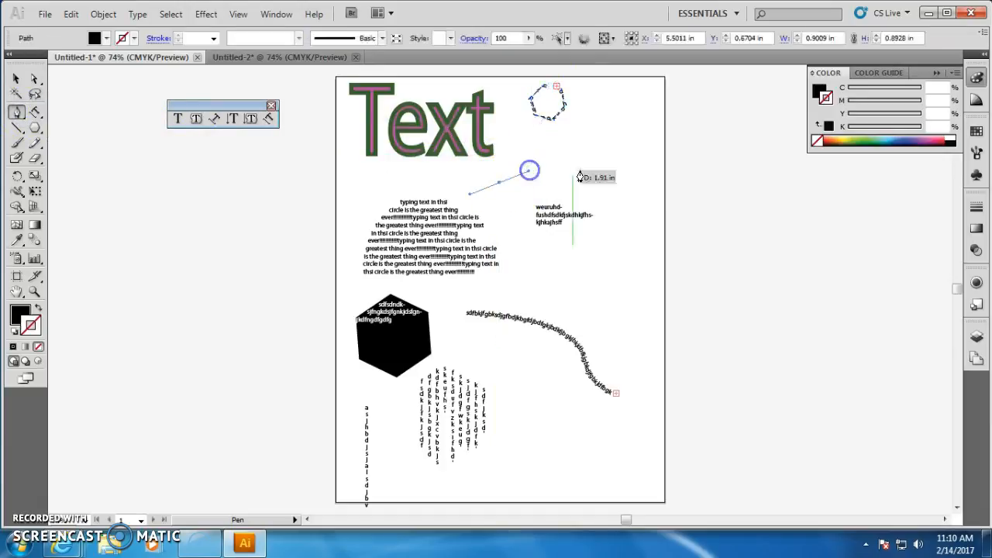
click(626, 186)
drag(642, 242, 647, 259)
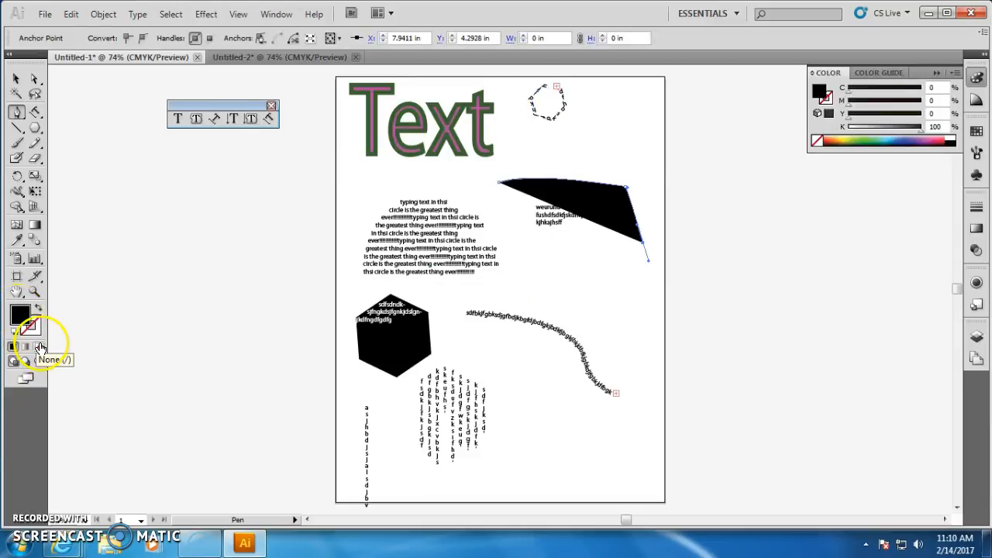
Give the arched path no fill and a near-black stroke, 020202, and deselect it.
click(40, 348)
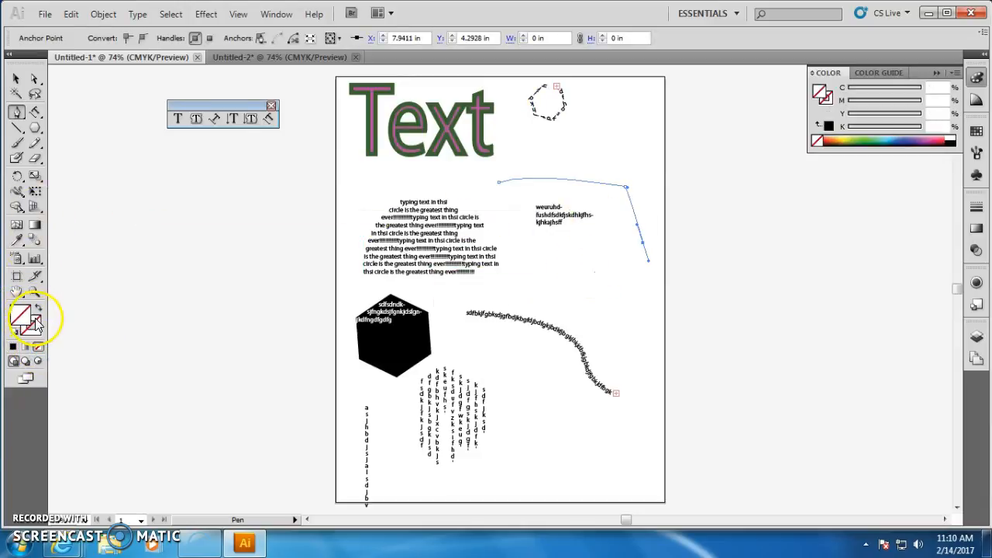
double_click(37, 323)
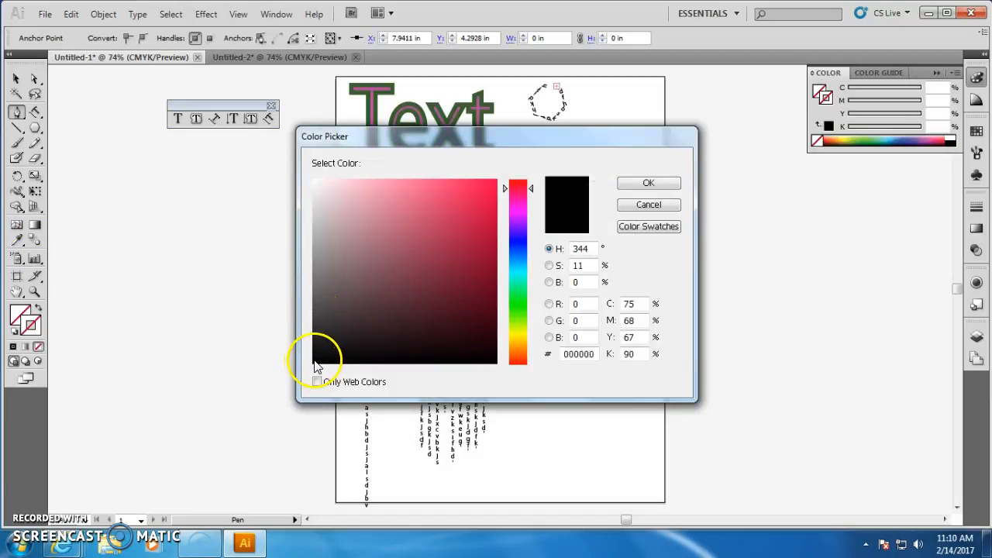
click(637, 185)
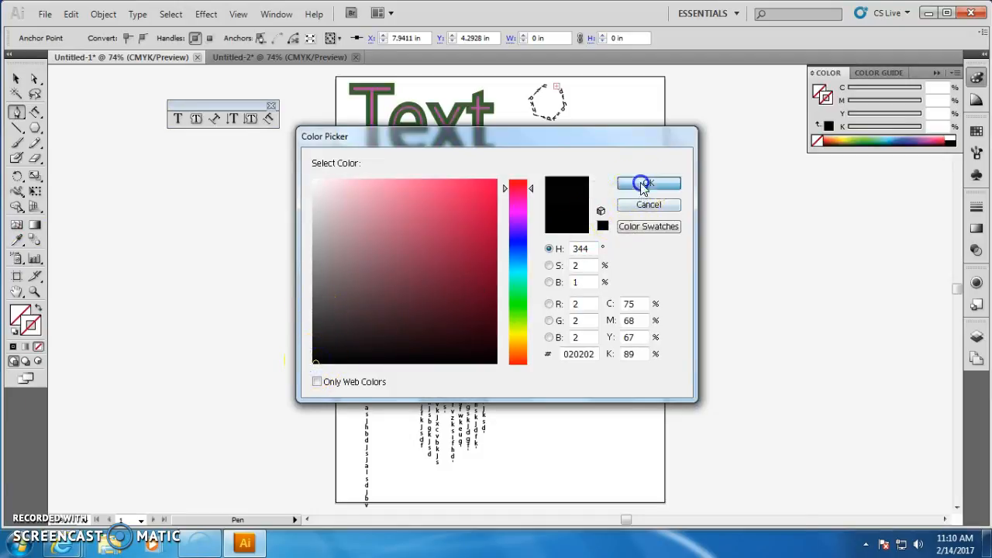
click(16, 80)
click(597, 277)
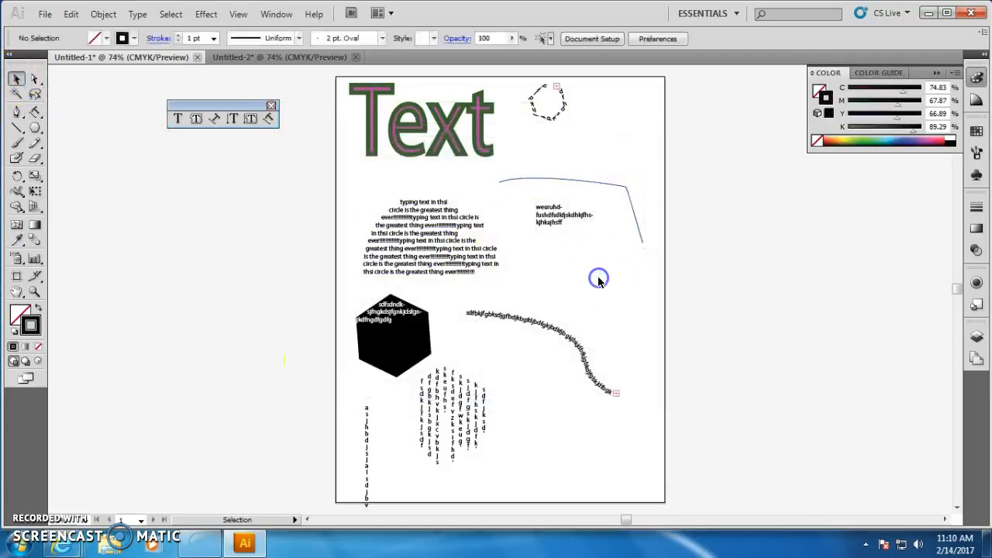
Run vertical filler letters along the arched path around the short filler text using Vertical Type on a Path, and deselect it.
click(267, 120)
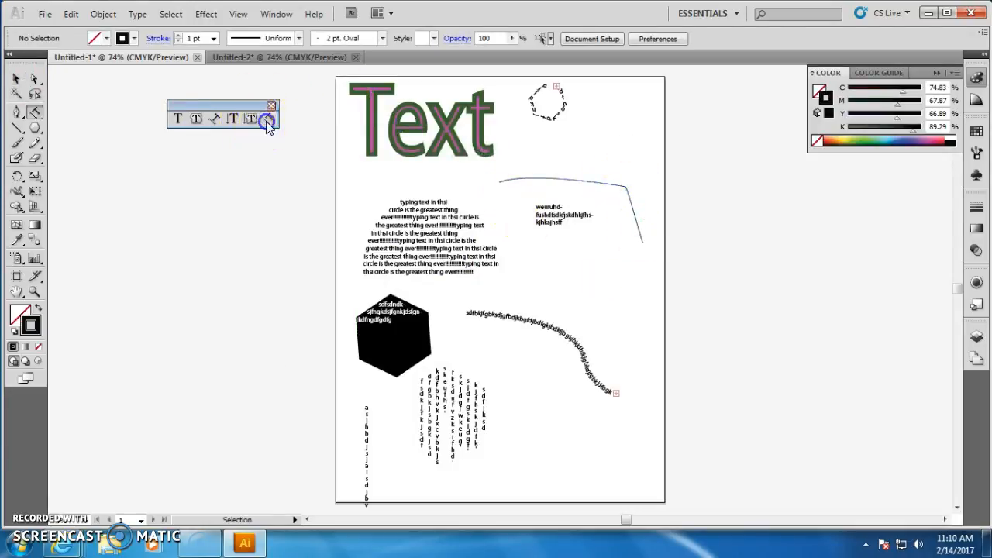
click(508, 180)
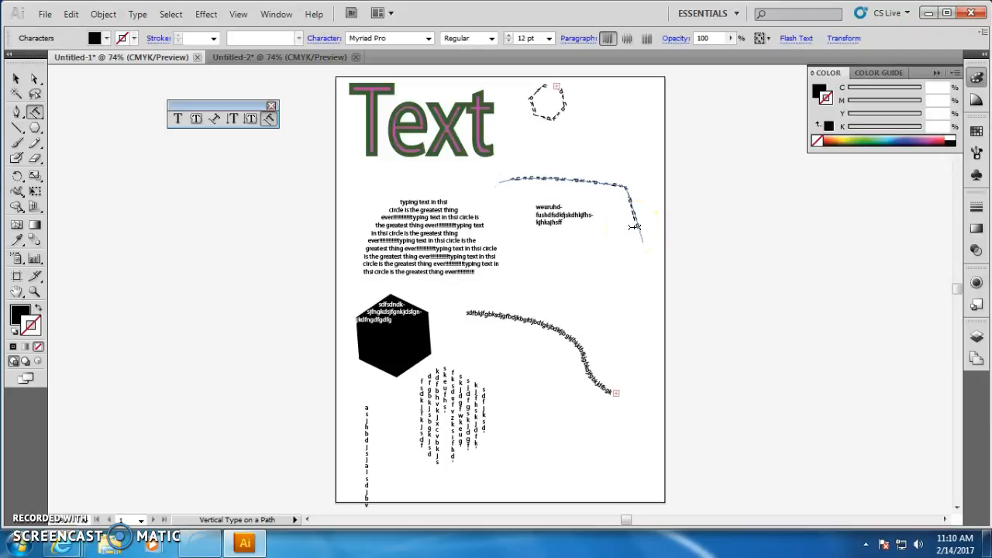
click(17, 79)
click(588, 288)
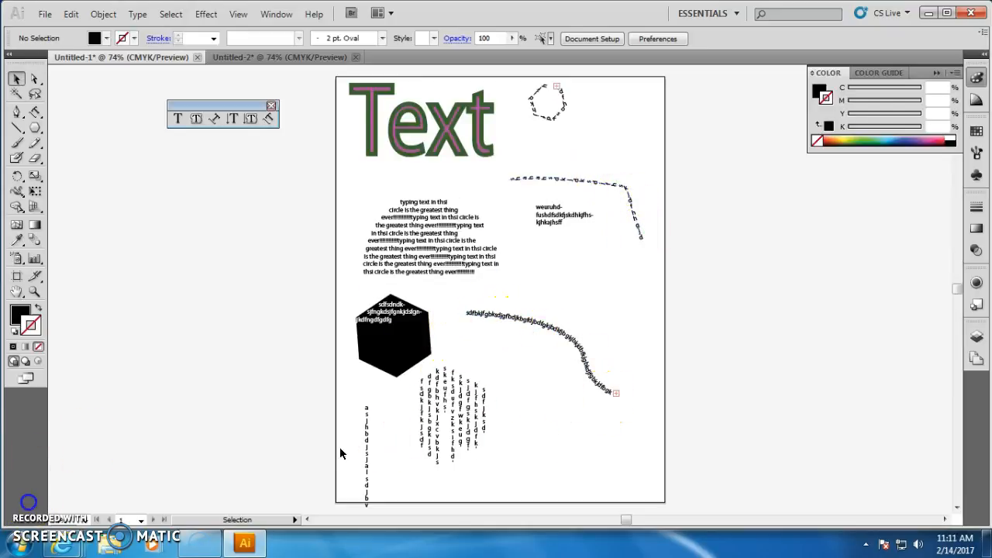
Move the curved path text up beneath the short filler text and shift the vertical area type onto the vertical letter line.
drag(549, 332, 596, 251)
drag(484, 385, 389, 403)
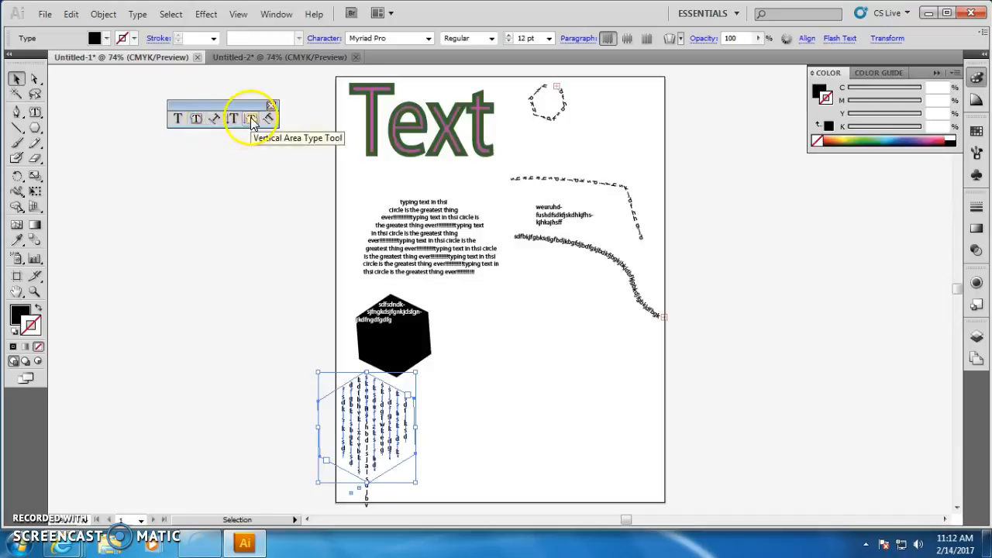
Switch to the Untitled-2 document and prepare the Pen tool with a near-white stroke, C 2.97, M 4.44, Y 2.56, K 0.
click(267, 59)
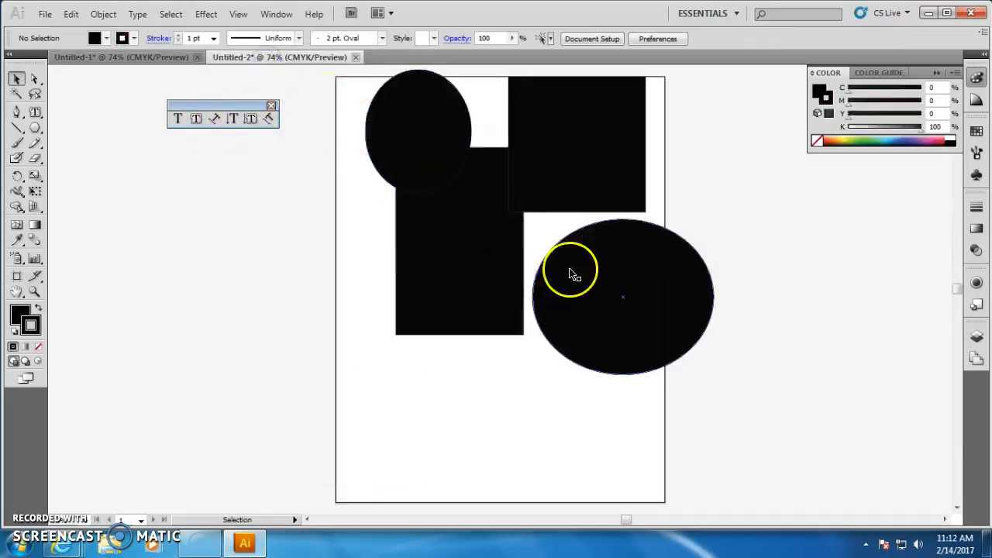
click(17, 116)
click(33, 324)
click(33, 324)
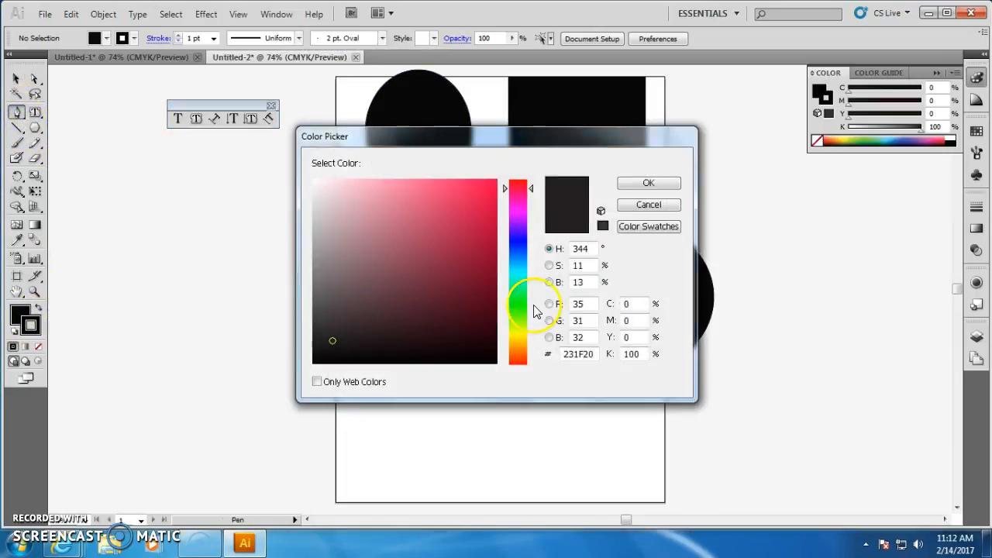
click(315, 187)
click(645, 183)
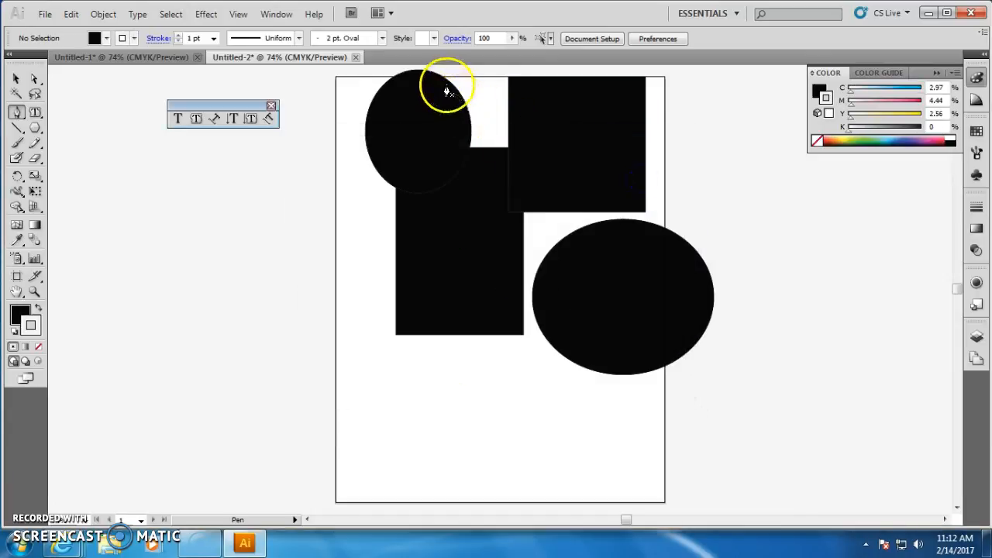
Draw a closed Pen shape in the gap between the small ellipse and the upper square, following the ellipse's curved edge.
drag(418, 131, 468, 138)
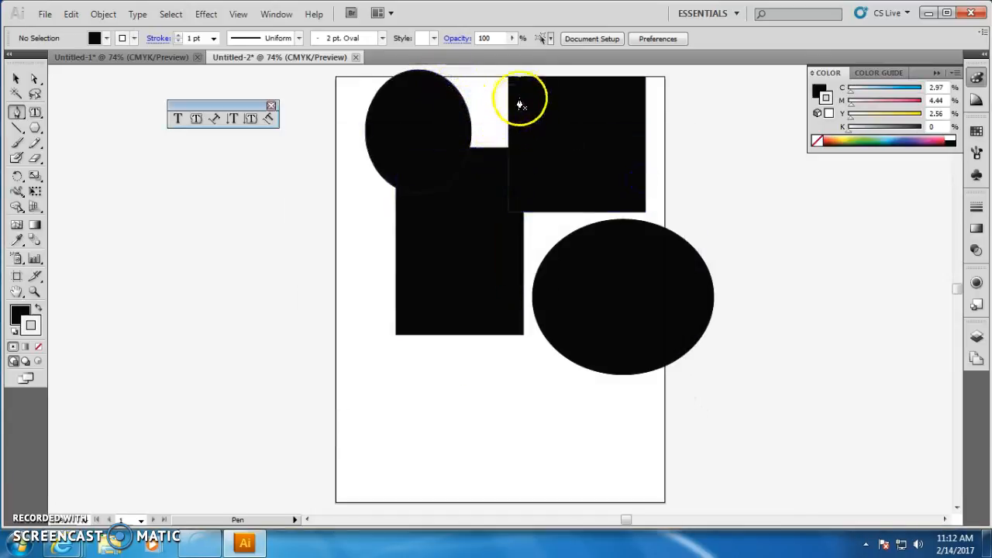
drag(446, 77, 456, 181)
click(508, 146)
drag(507, 77, 448, 77)
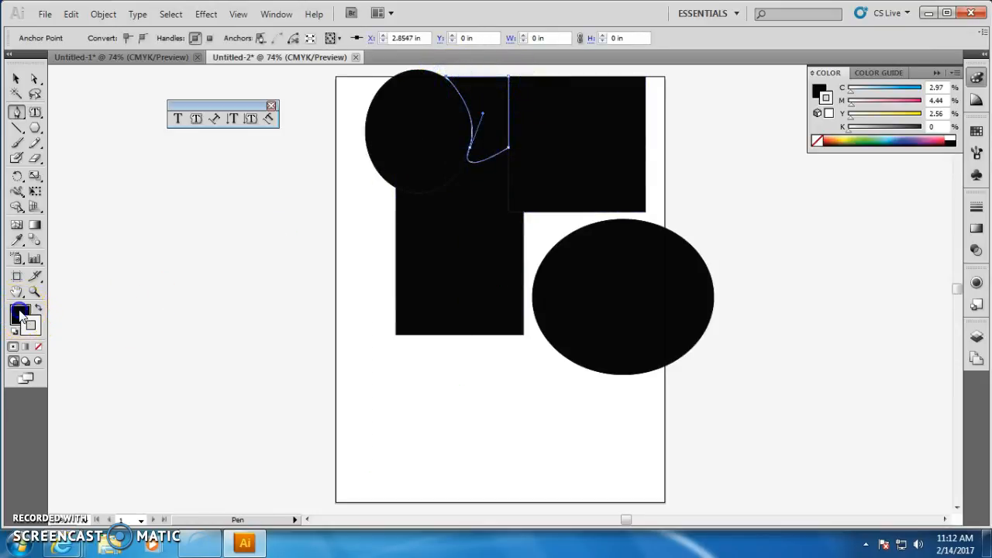
Give the gap shape no fill and fill it with random letters as area type.
double_click(21, 316)
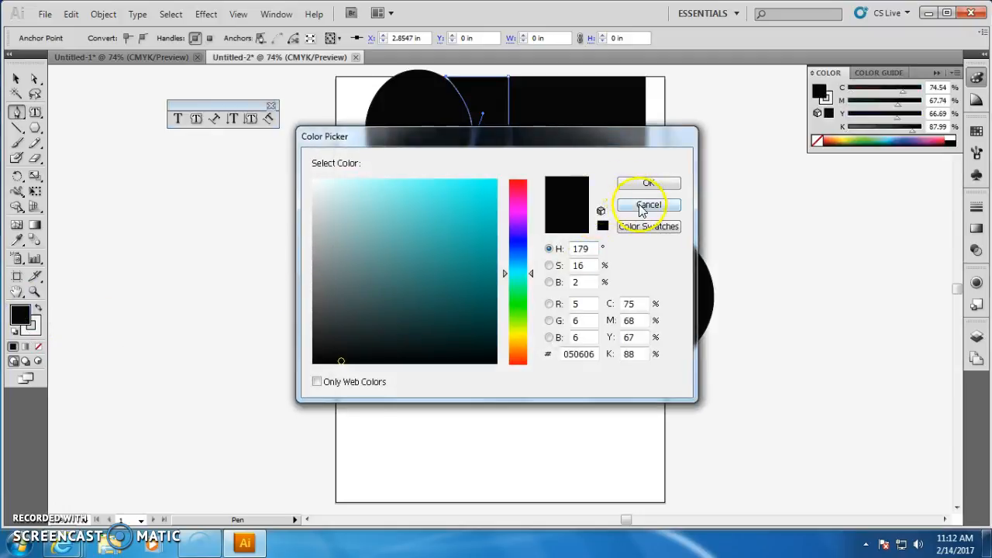
click(643, 205)
click(38, 346)
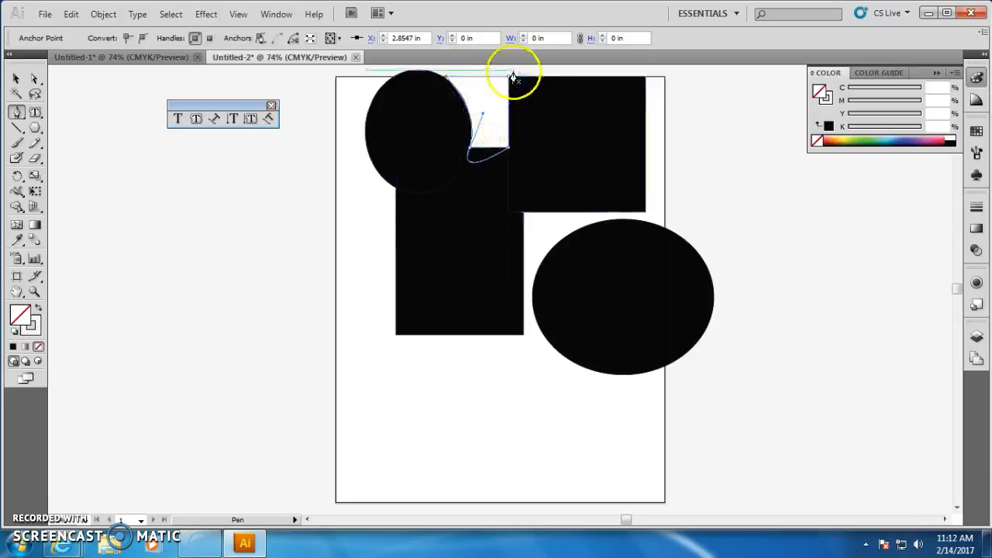
click(196, 118)
click(466, 84)
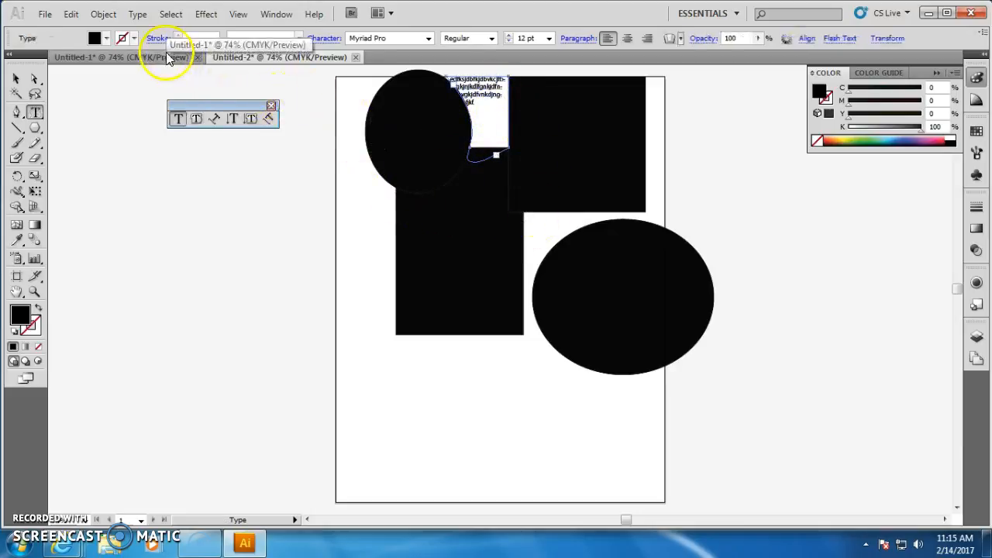
Return to Untitled-1, add the teacher's name in capitals in the empty area below the curved text, and scale it to about 105 pt.
click(167, 58)
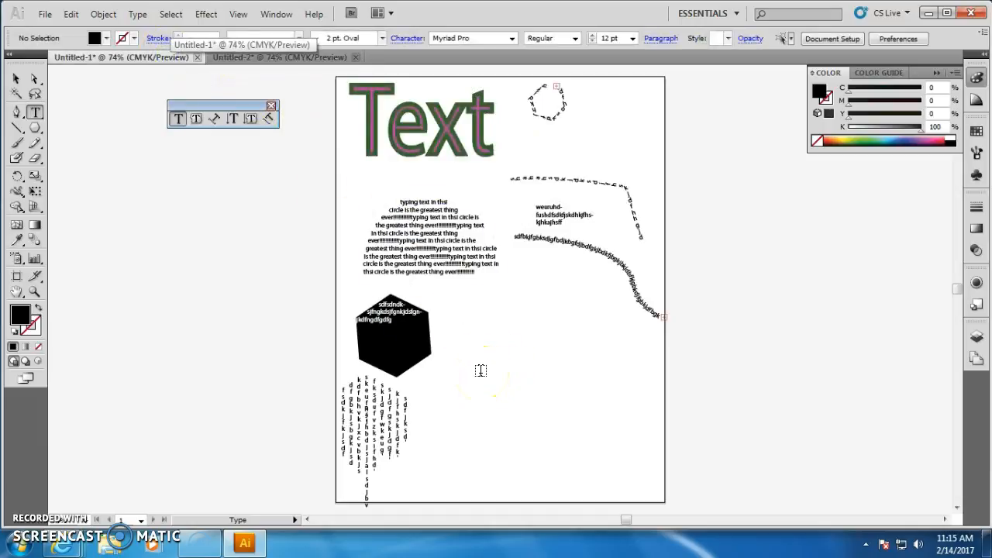
click(480, 371)
text(MRMAREK)
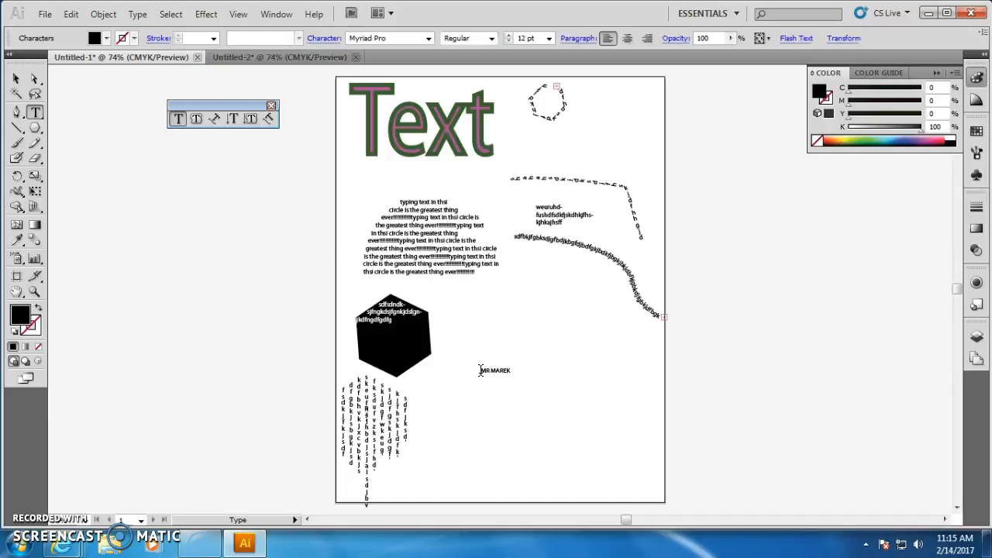
click(17, 79)
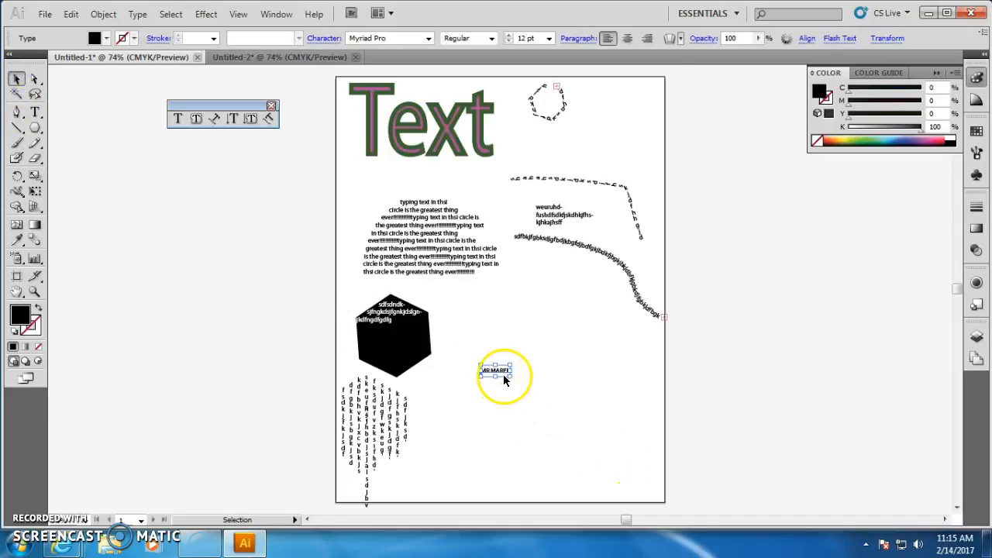
drag(511, 380, 630, 465)
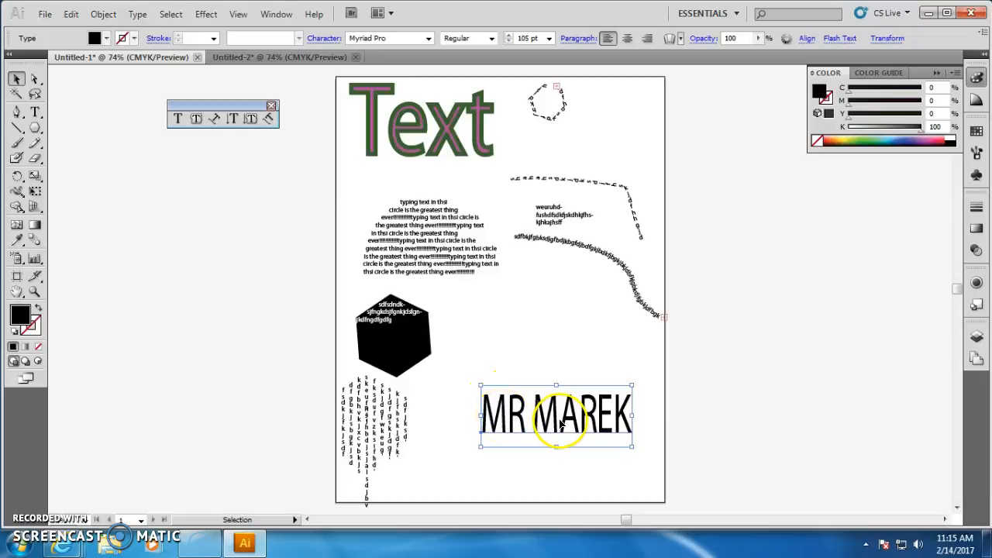
Convert the name text to outlines and move it down to about X 6.00 in, Y 9.56 in.
right_click(558, 420)
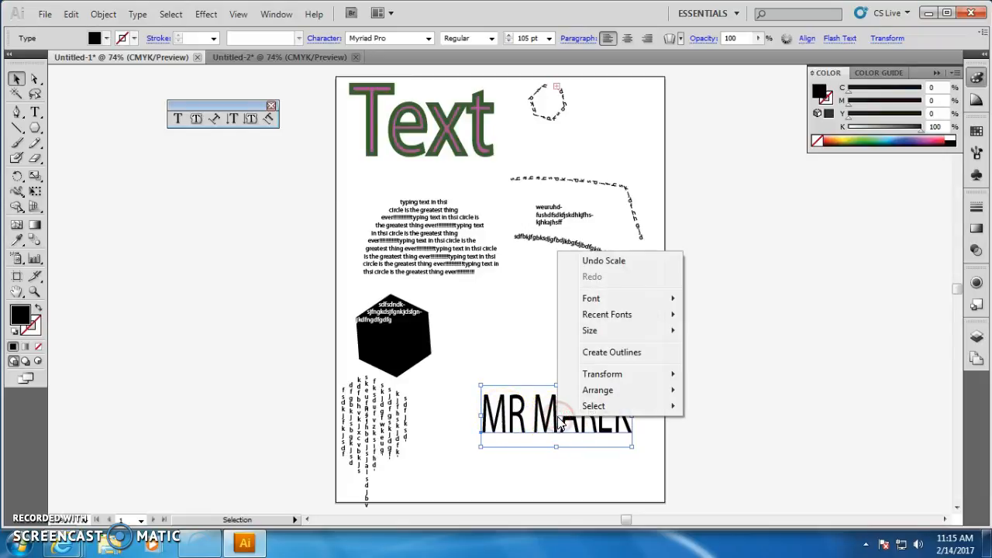
click(595, 353)
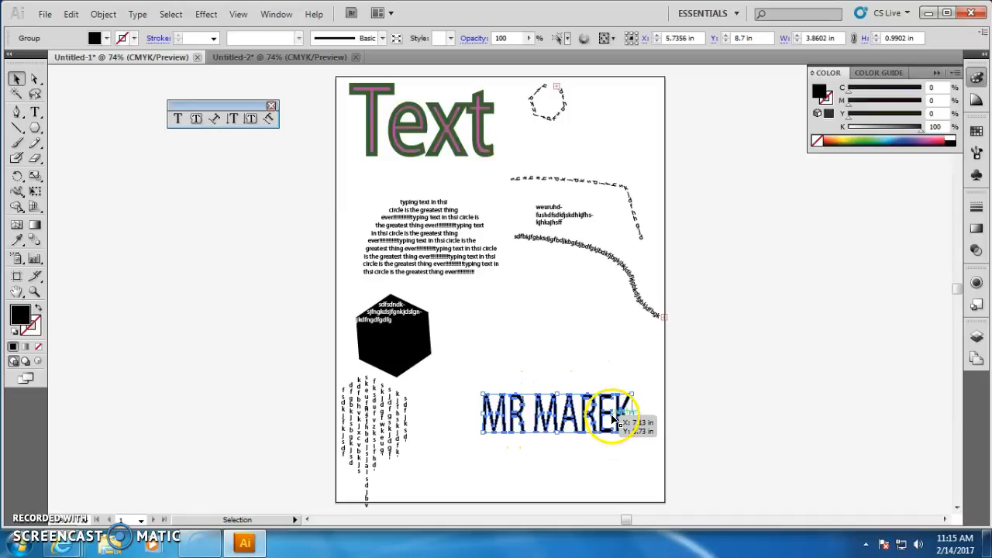
key(ctrl+plus)
key(ctrl+plus)
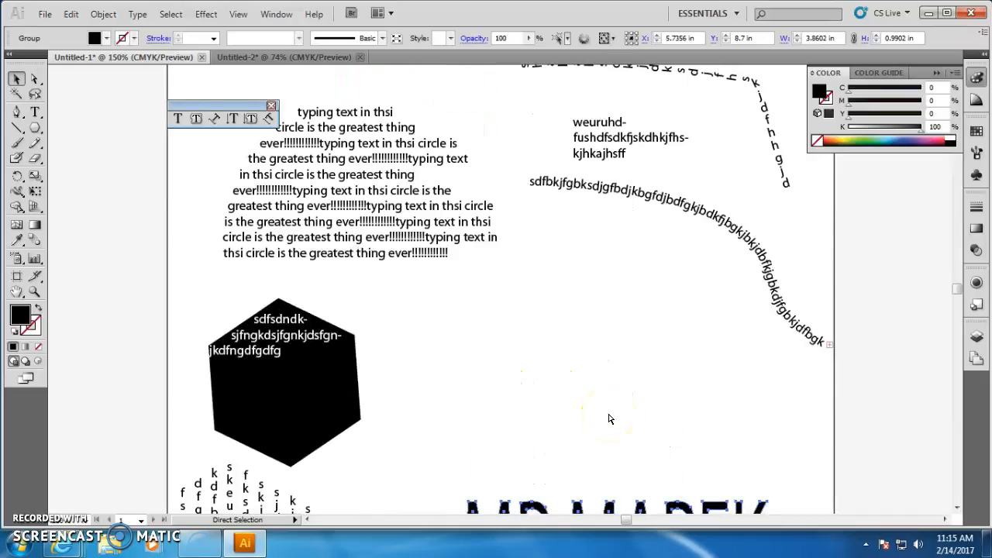
key(ctrl+plus)
key(space)
drag(630, 410, 556, 166)
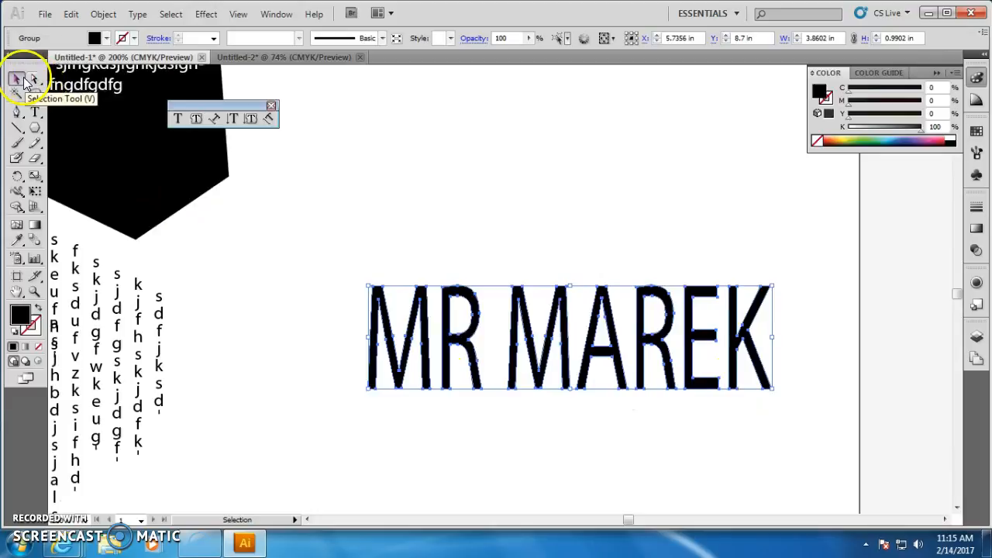
drag(492, 317, 465, 238)
drag(523, 292, 552, 387)
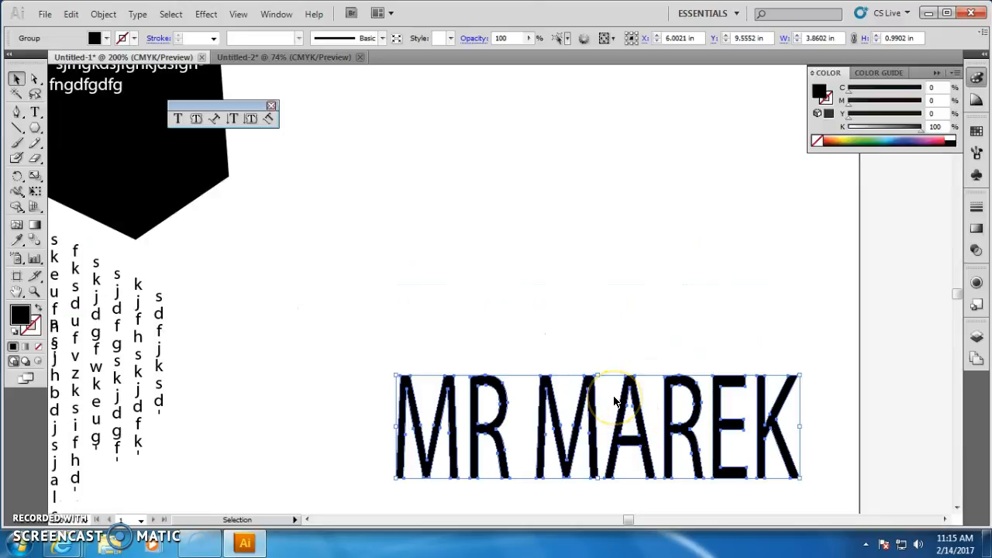
Stretch the two inner top anchor points of the first M upward into tall spikes reaching about Y 8.36 in.
click(36, 80)
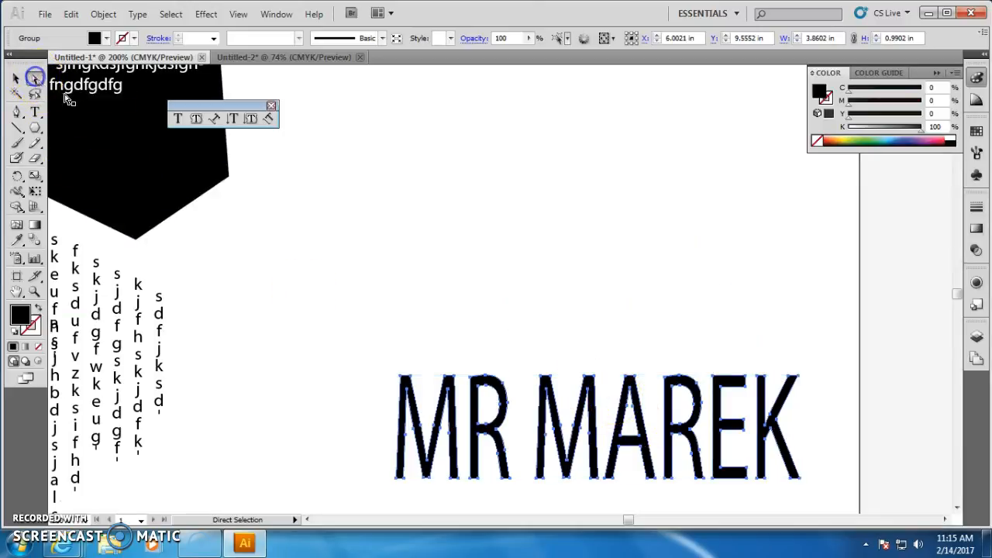
click(412, 380)
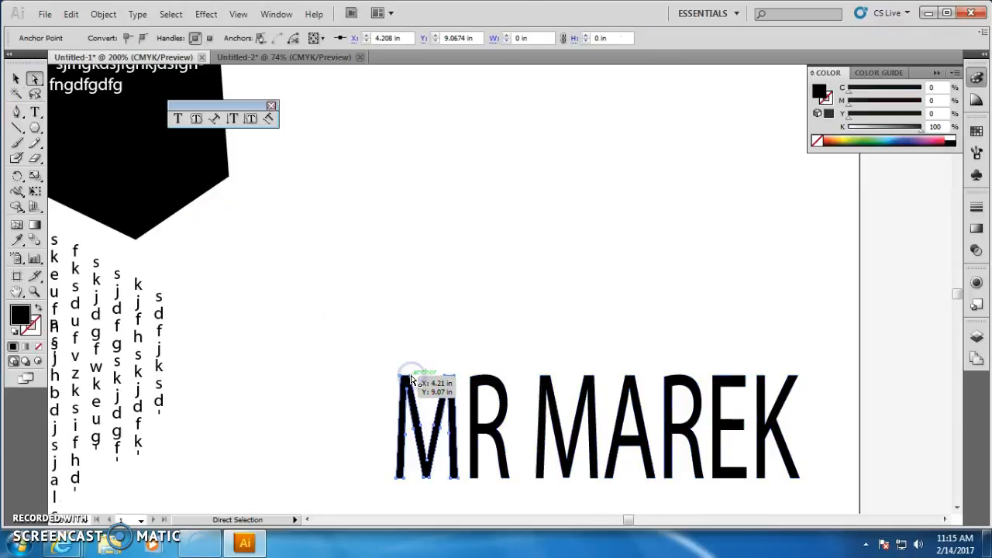
drag(411, 379, 402, 302)
click(444, 377)
drag(445, 380, 453, 304)
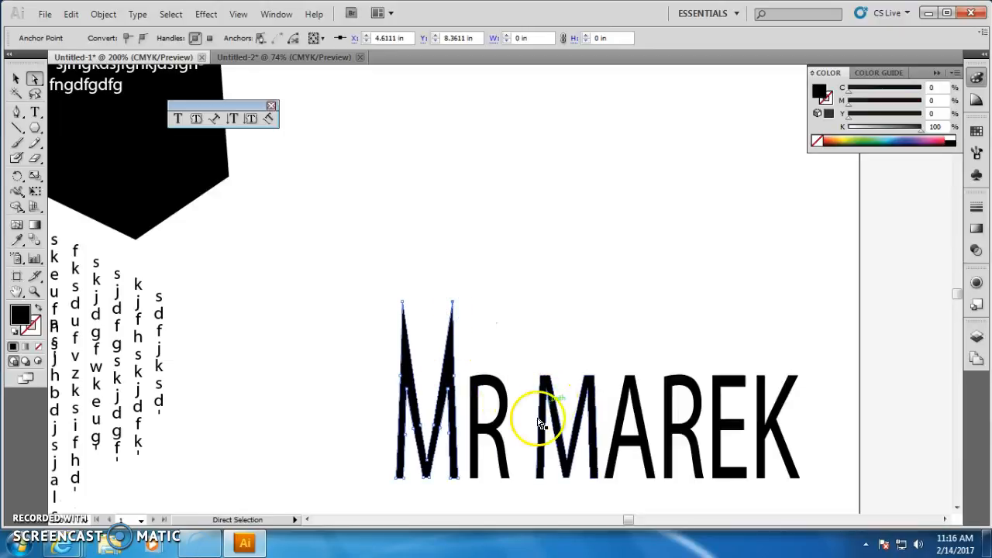
Pull the two inner top anchor points of the second M upward into spikes, making the letter about 1.62 in high.
click(550, 379)
drag(552, 380, 542, 310)
click(581, 378)
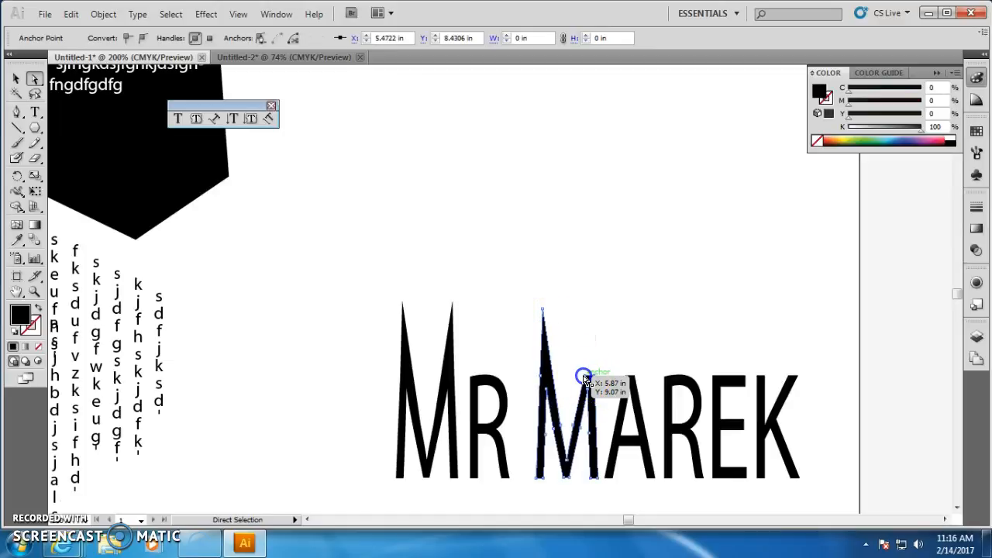
drag(584, 378, 587, 316)
click(569, 428)
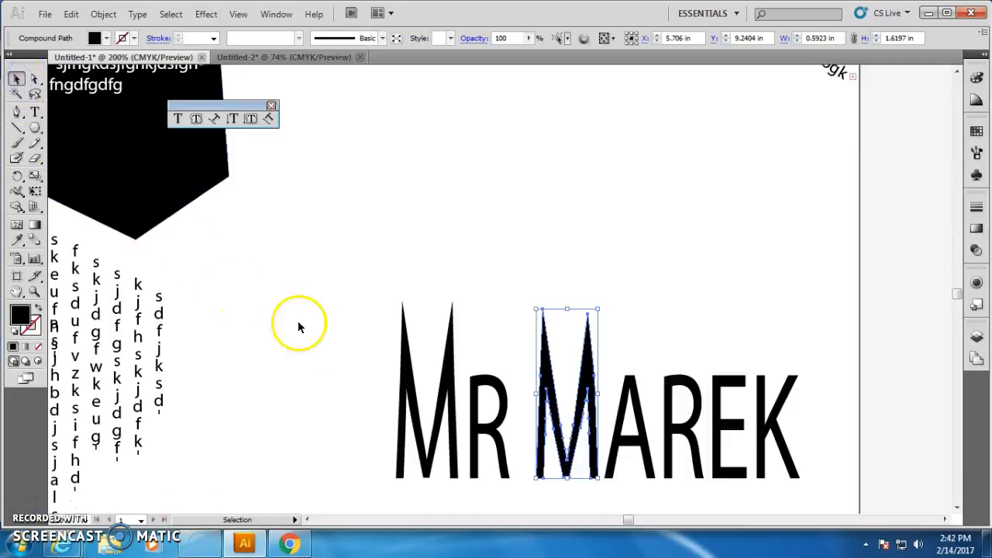
Select all the outlined letters and apply a linear white-to-black gradient fill.
drag(347, 402, 835, 455)
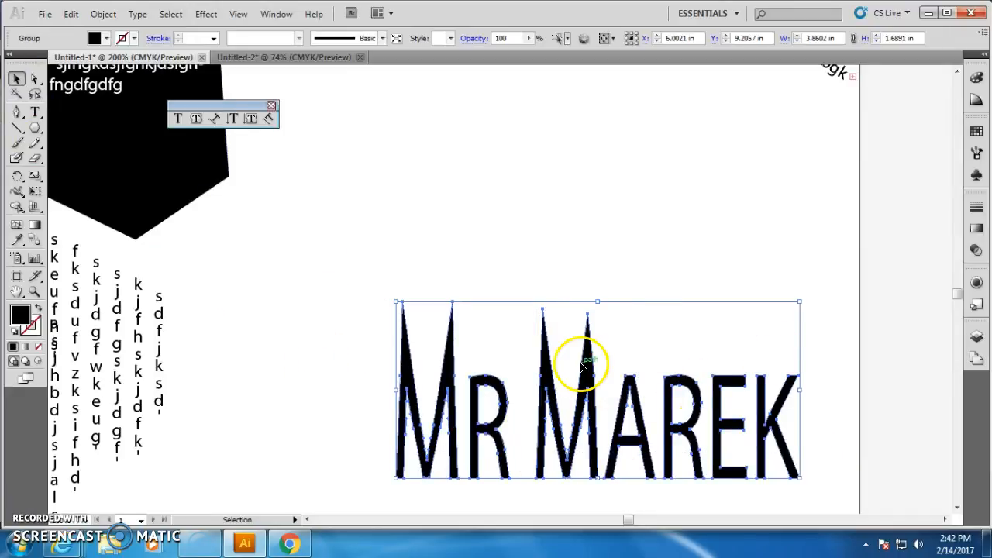
click(976, 231)
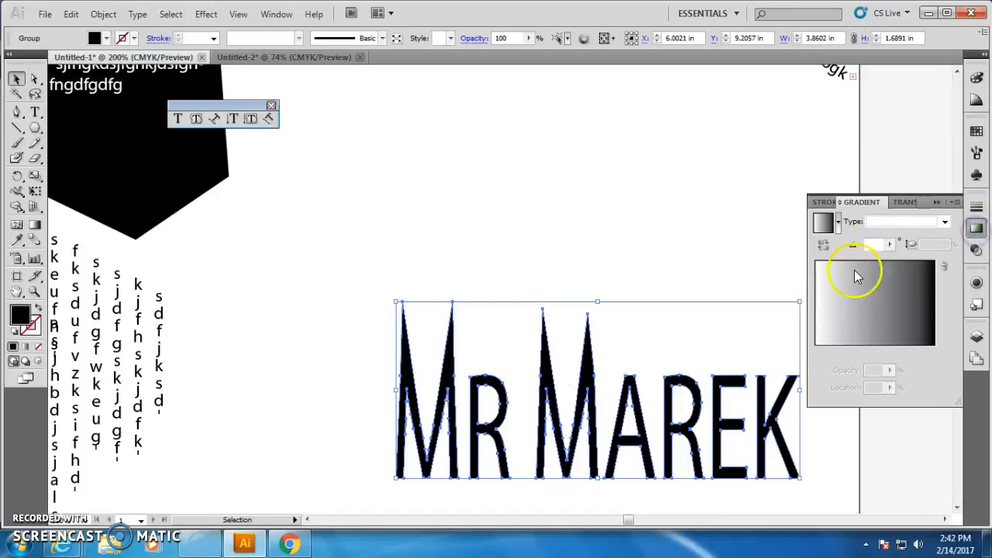
click(873, 306)
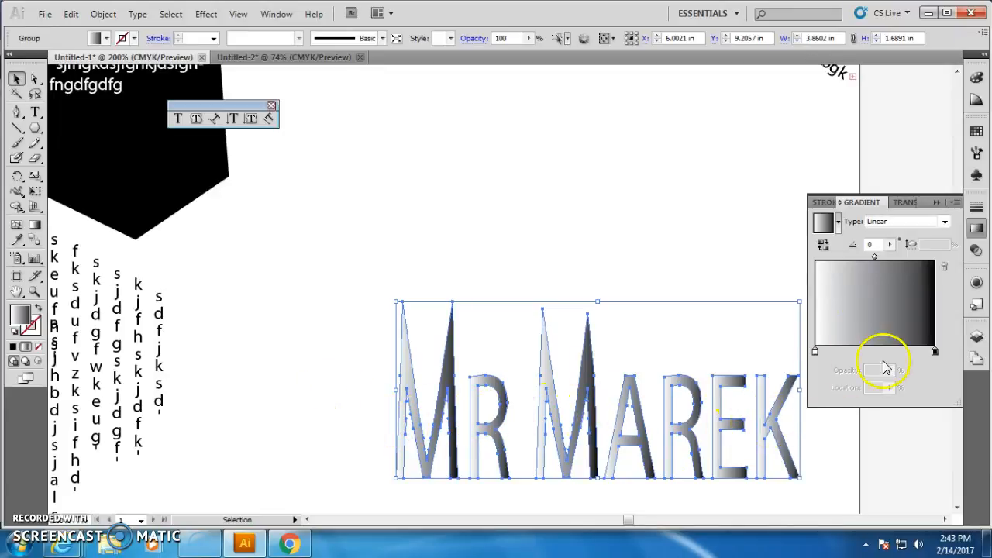
Change the gradient's black end stop to a magenta of C 15.69, M 100, Y 12.94.
double_click(936, 353)
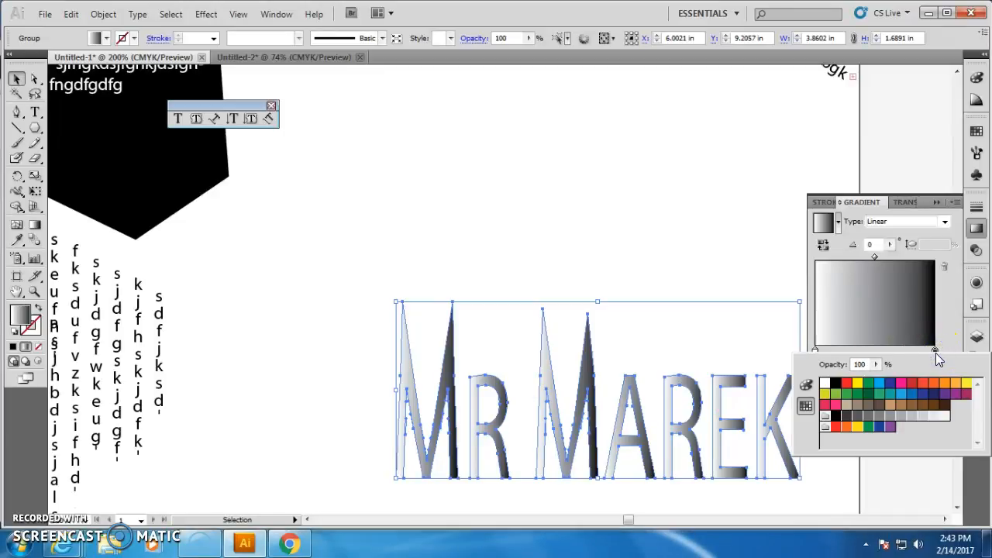
click(848, 386)
click(807, 386)
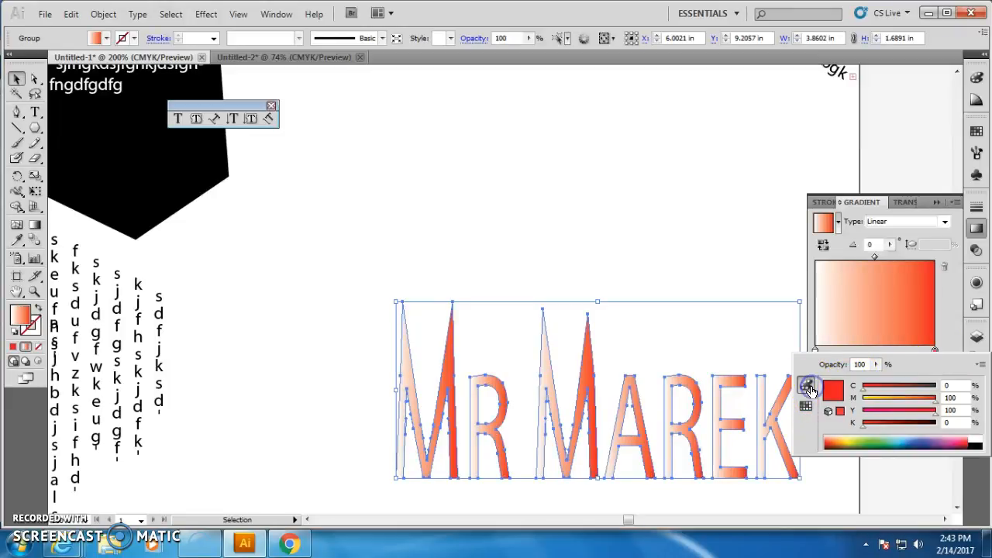
click(881, 443)
click(903, 442)
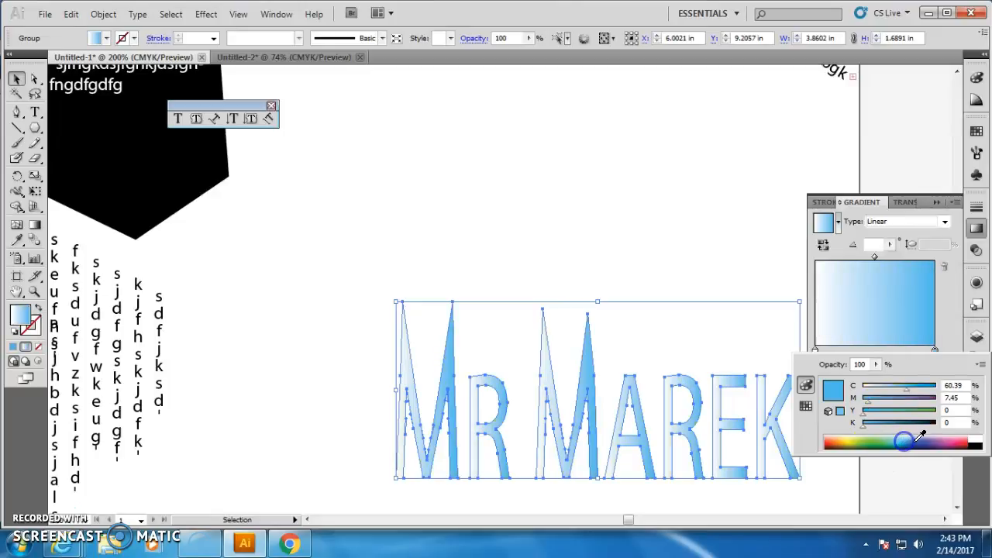
click(924, 440)
click(947, 441)
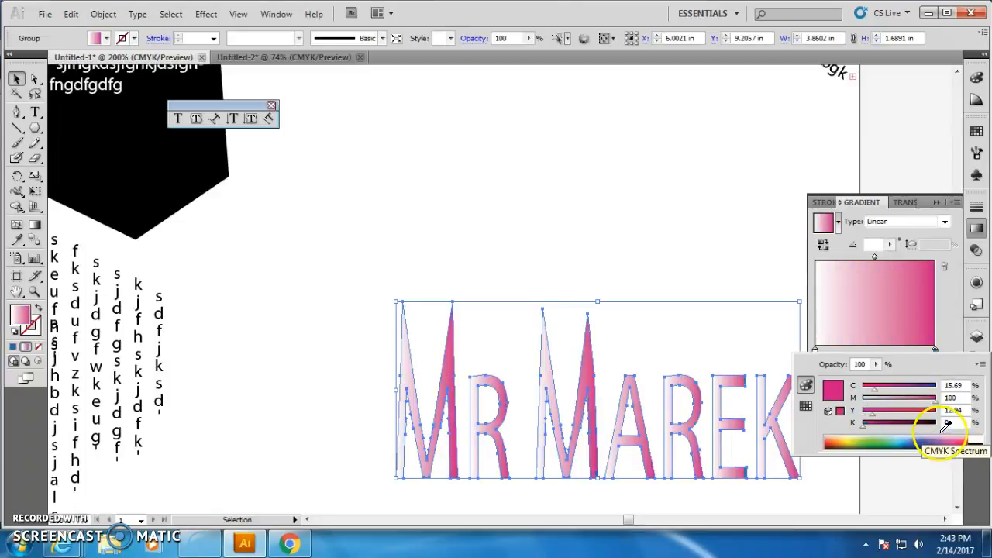
click(945, 319)
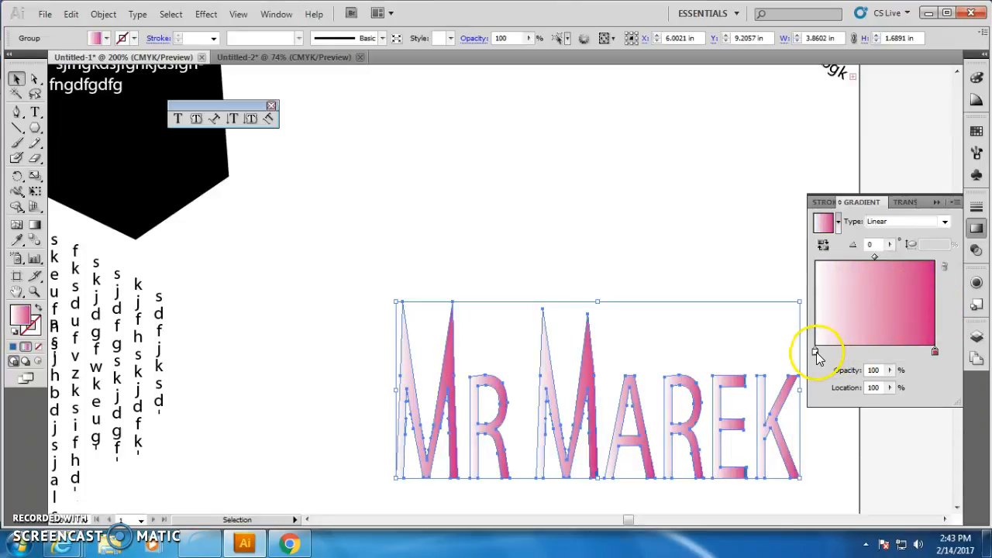
Change the gradient's white start stop to the dark red swatch.
double_click(814, 352)
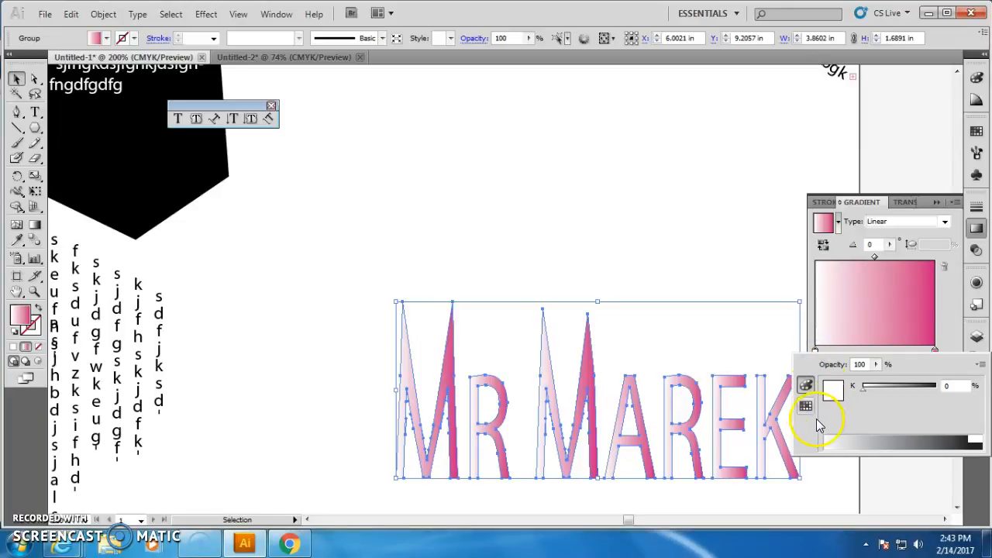
click(805, 405)
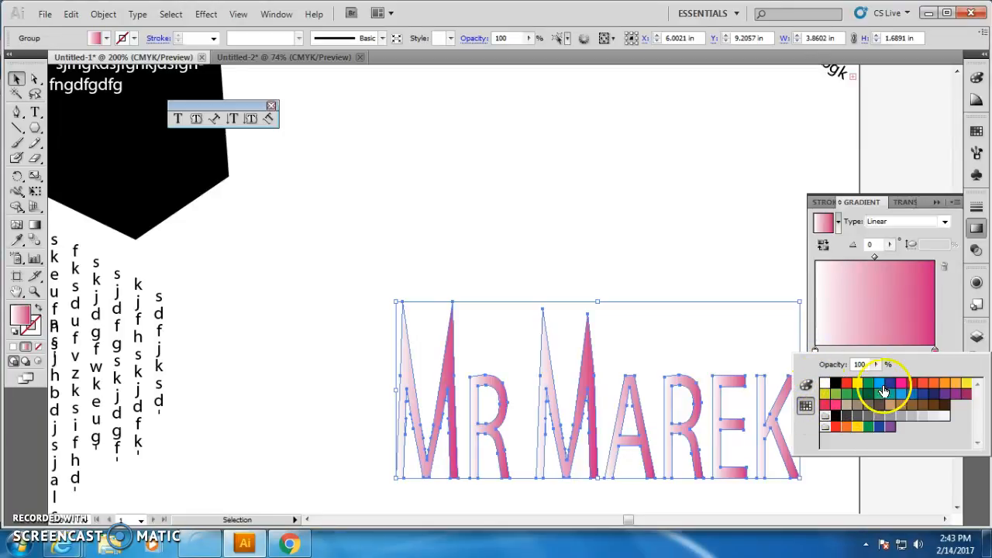
click(911, 382)
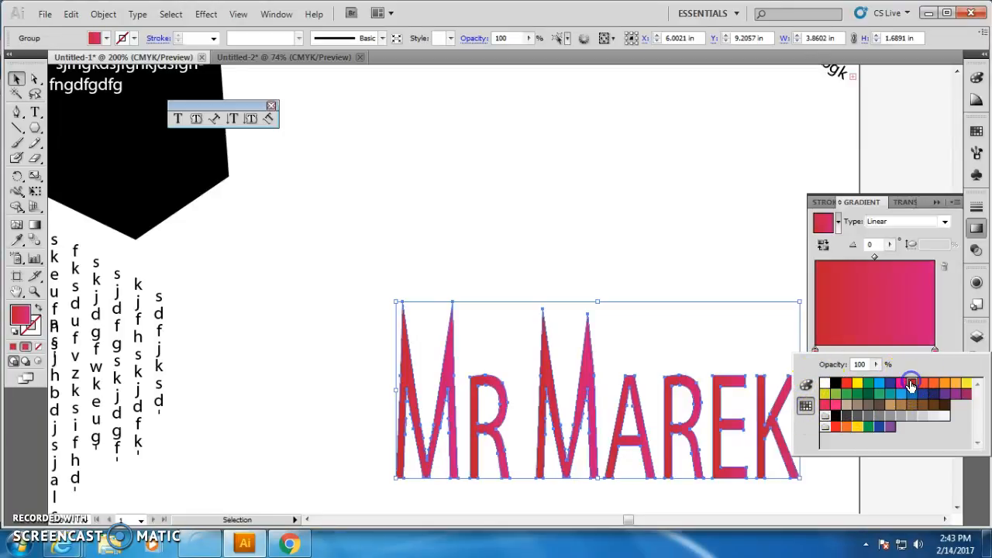
click(900, 473)
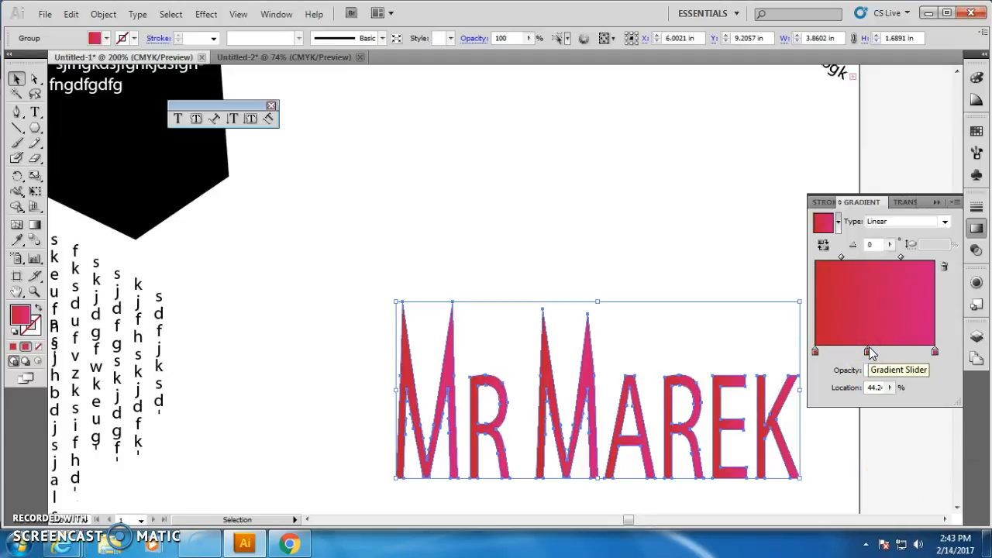
Add intermediate gradient stops at about 44% and 62%, and colour the 44% stop bright red.
click(888, 353)
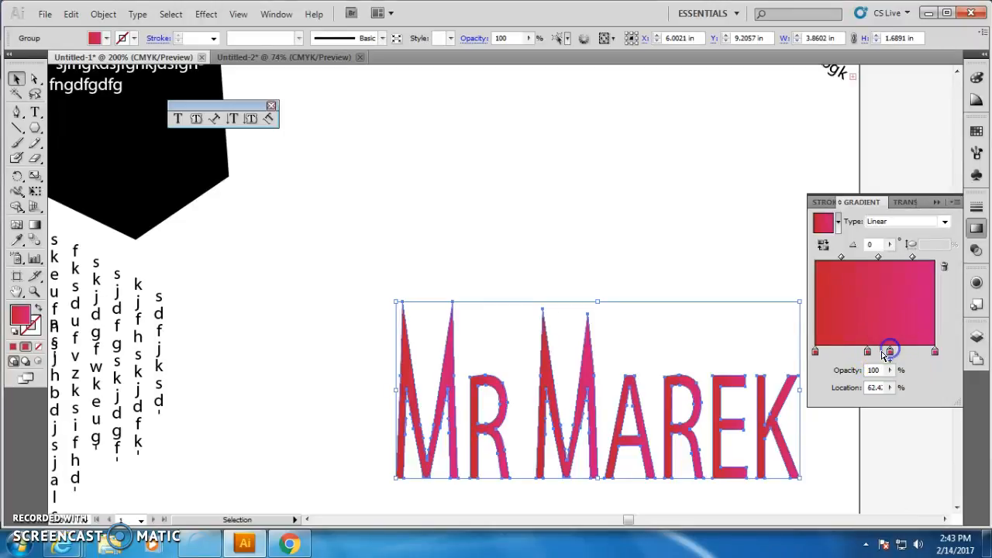
double_click(867, 352)
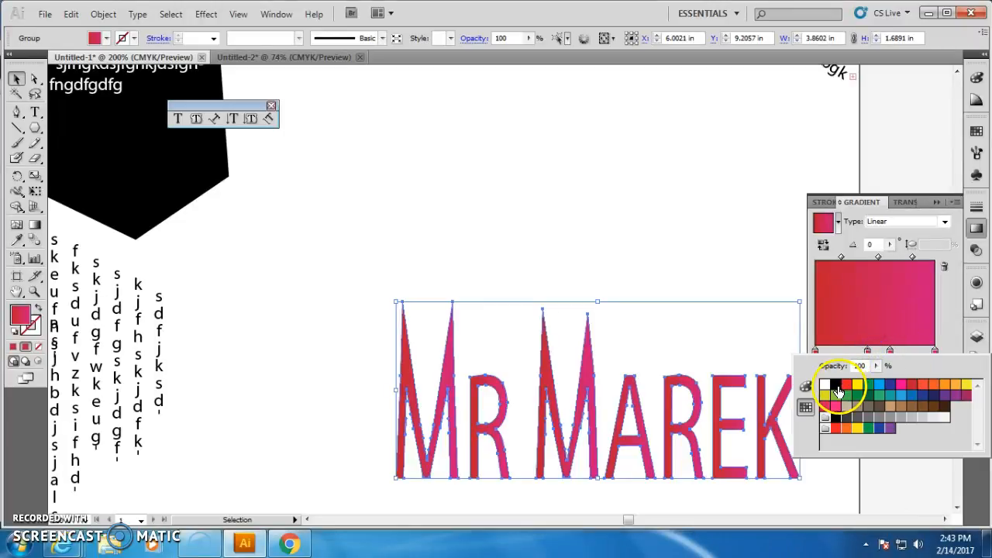
click(837, 389)
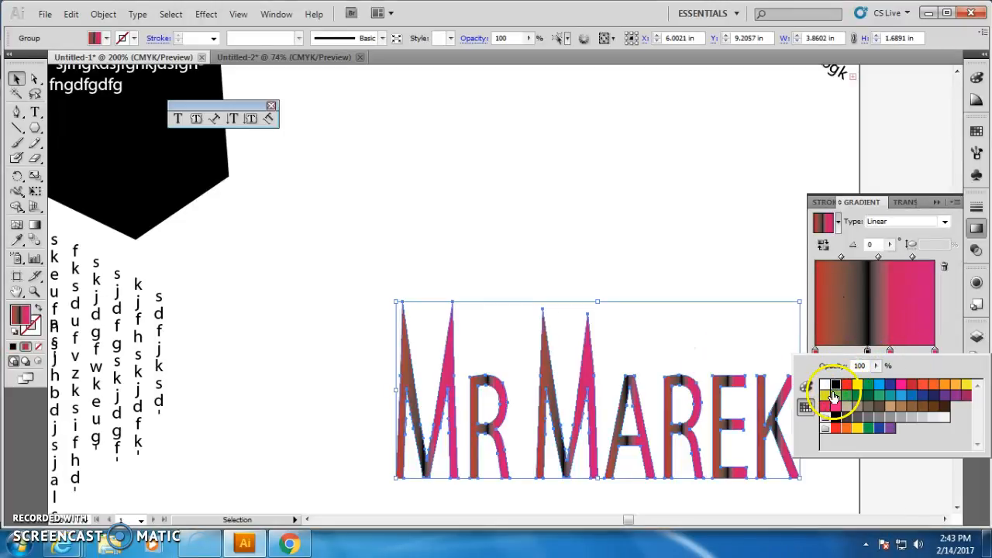
click(847, 385)
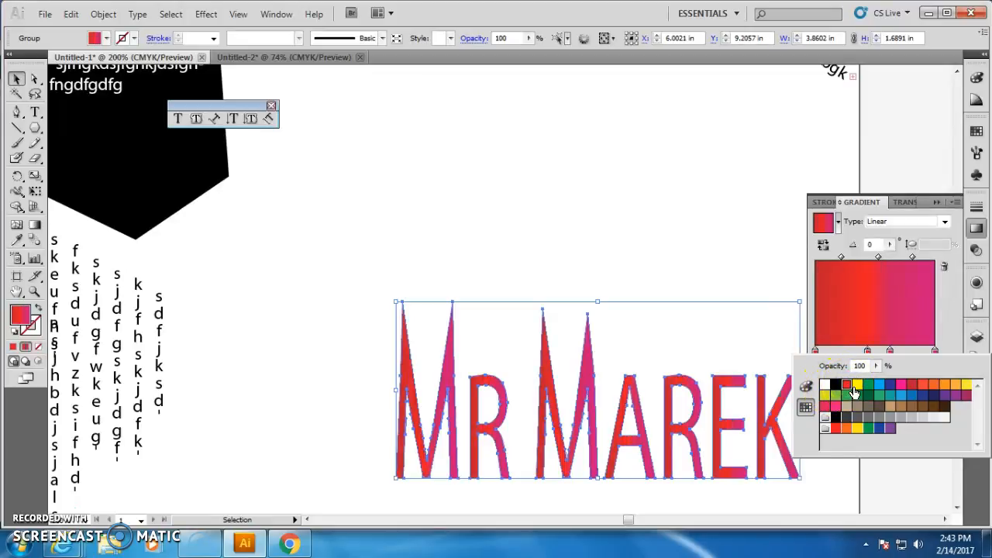
click(903, 353)
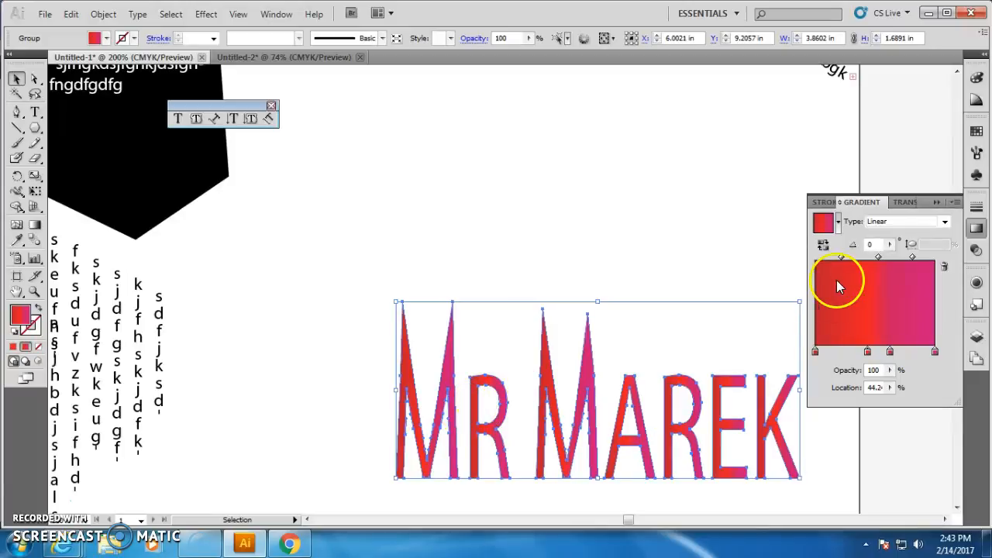
Rotate the letters' linear gradient to an angle of about -94 degrees.
click(945, 222)
click(946, 223)
click(890, 245)
drag(851, 258, 863, 261)
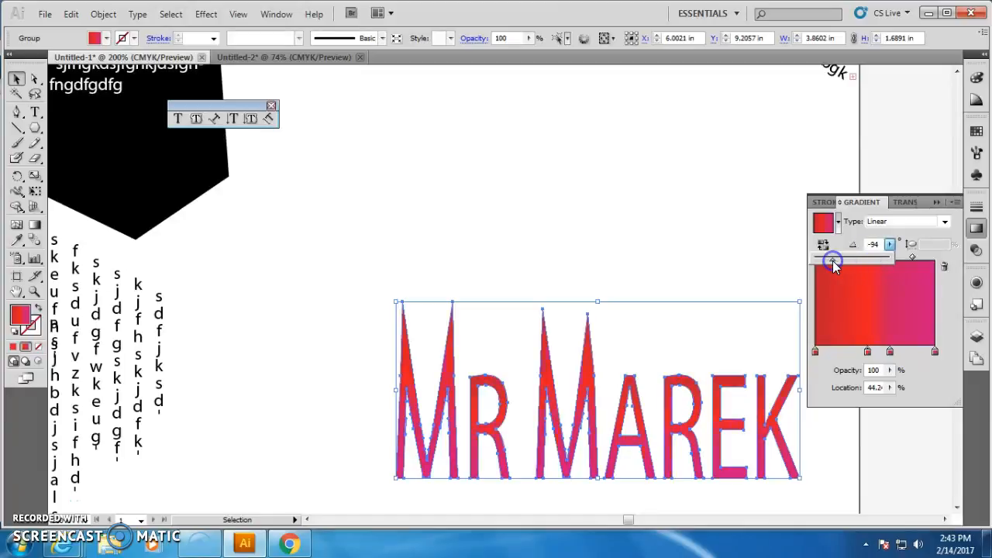
Switch the letters' gradient type from linear to Radial.
click(944, 222)
click(924, 235)
click(694, 413)
click(565, 445)
click(627, 443)
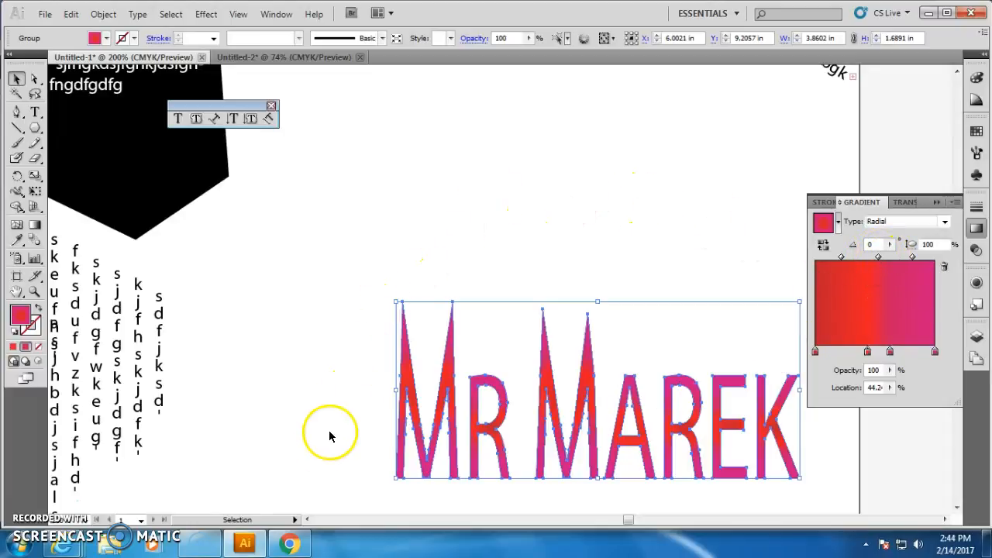
Deselect the gradient-filled lettering and review the whole artboard with all the text examples.
key(ctrl+minus)
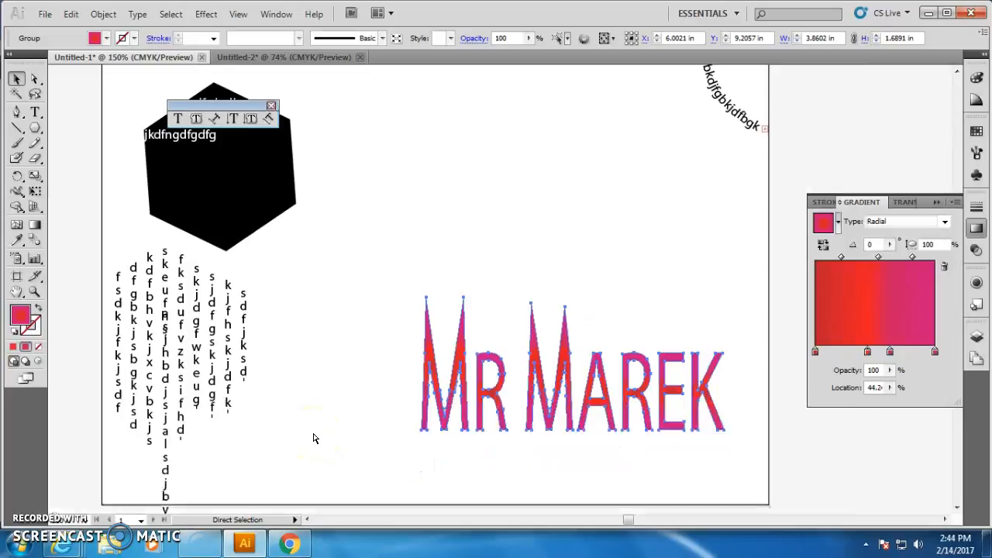
key(ctrl+minus)
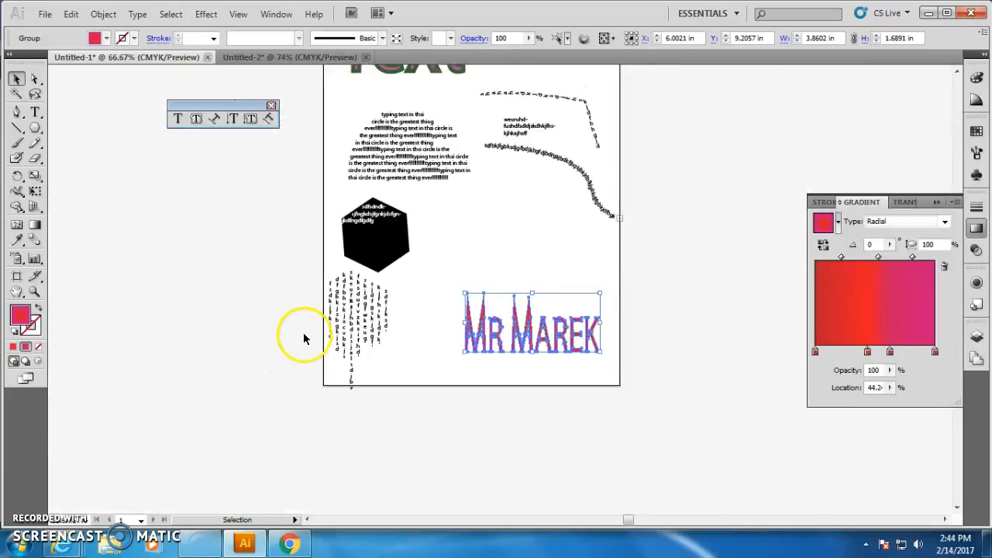
scroll(304, 339, up, 3)
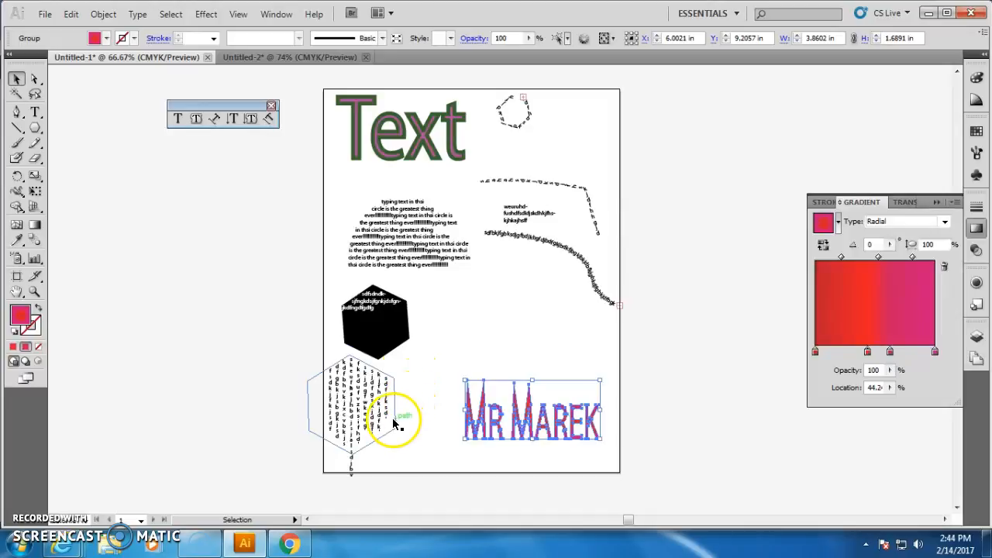
click(418, 451)
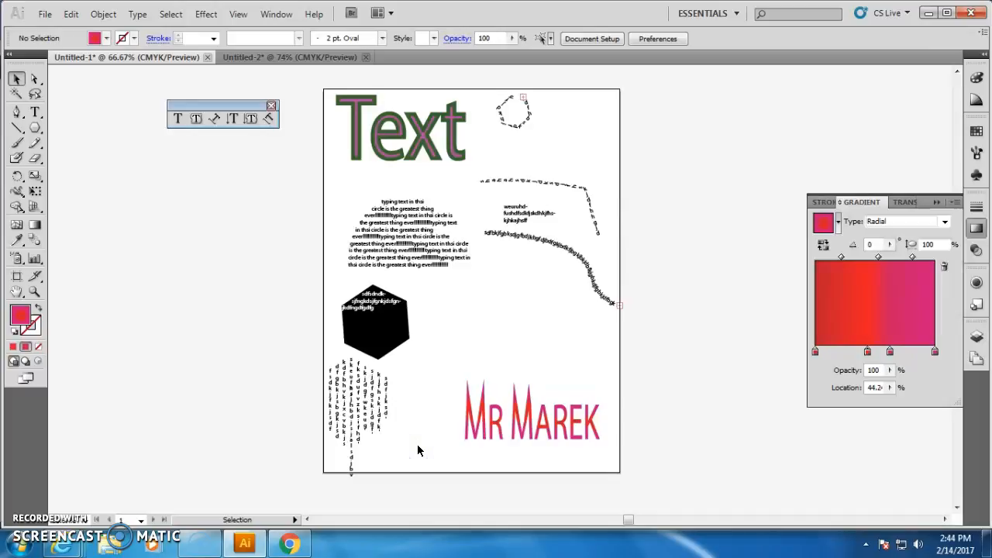